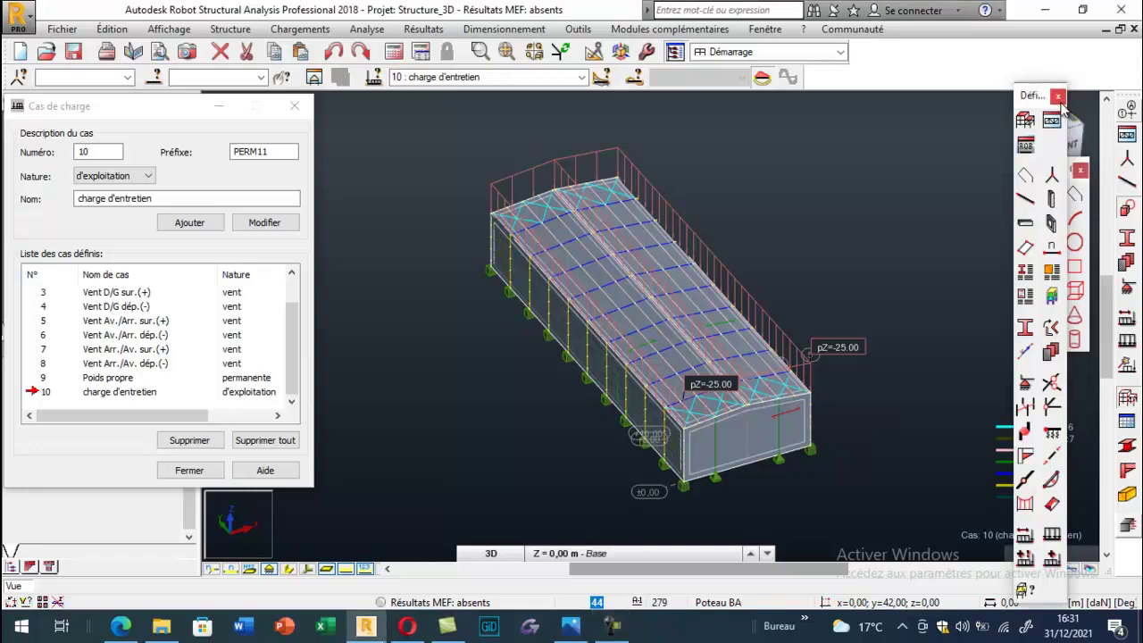
Close the load case definition and select the cladding panel on the building's front gable
{"action": "middle_click_drag", "start_coordinate": [899, 177], "coordinate": [788, 219]}
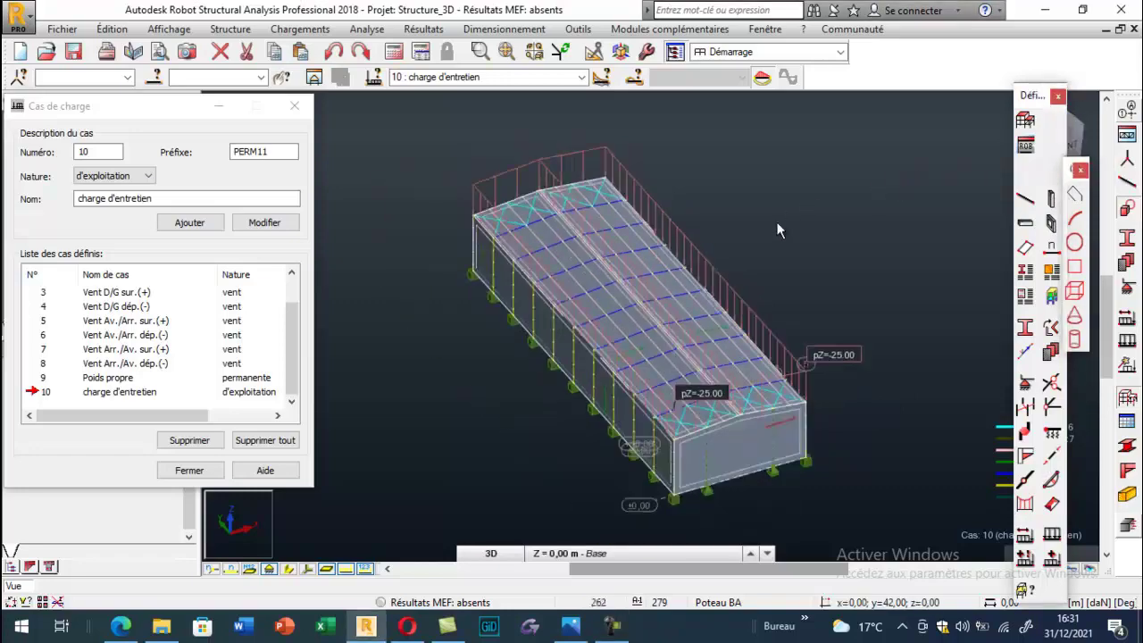
{"action": "left_click", "coordinate": [295, 105]}
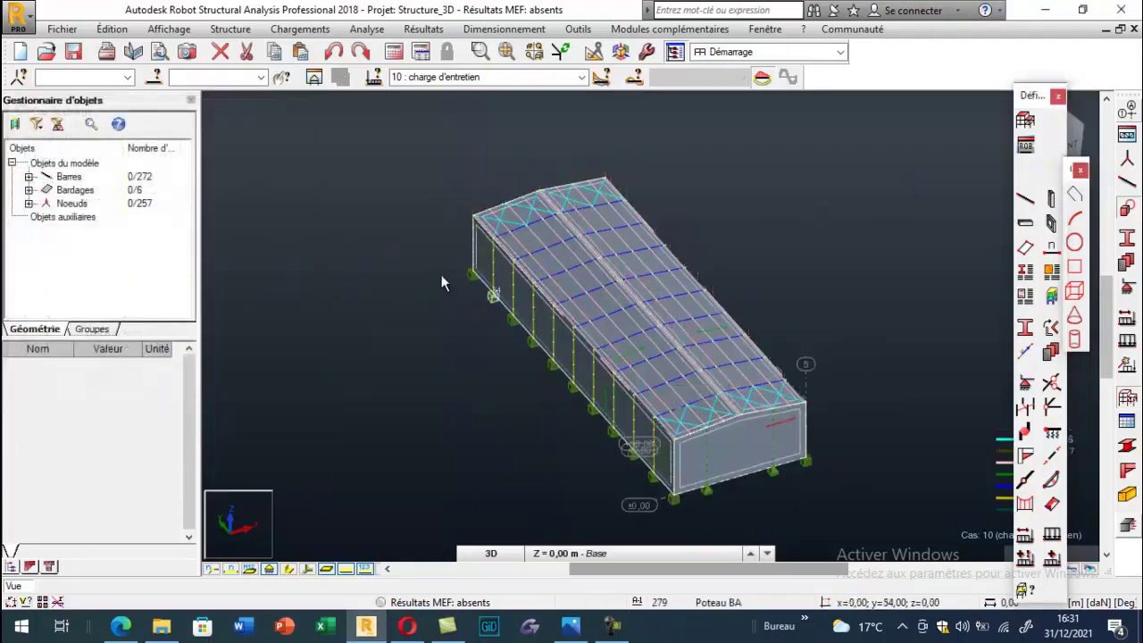
{"action": "scroll", "coordinate": [719, 469], "scroll_direction": "up", "scroll_amount": 6}
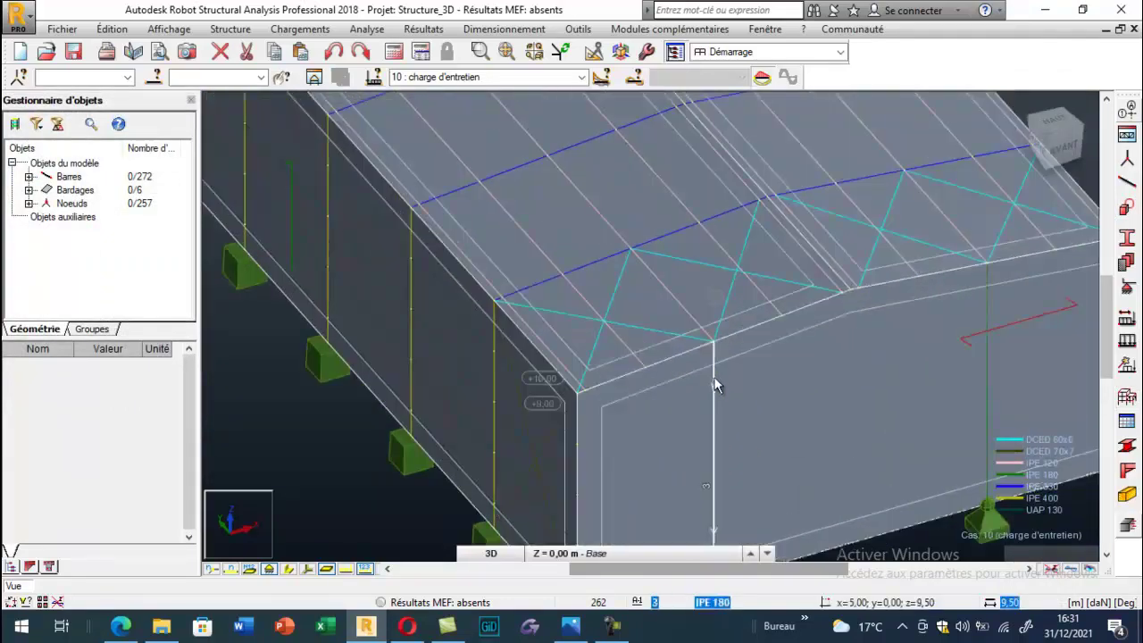
{"action": "scroll", "coordinate": [715, 384], "scroll_direction": "down", "scroll_amount": 2}
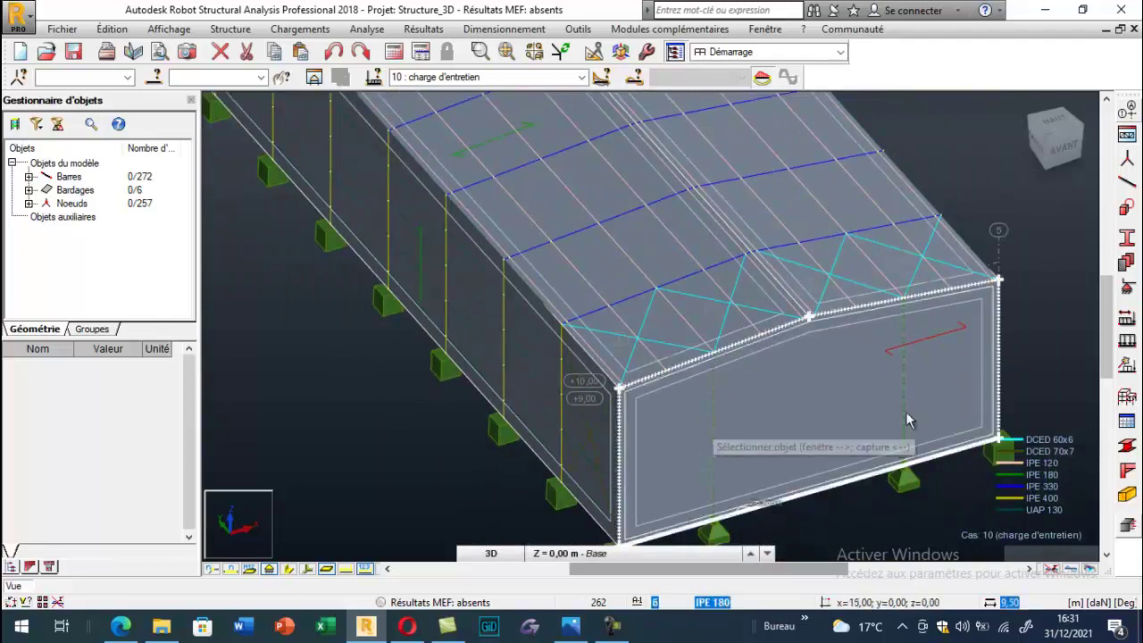
{"action": "left_click", "coordinate": [773, 433]}
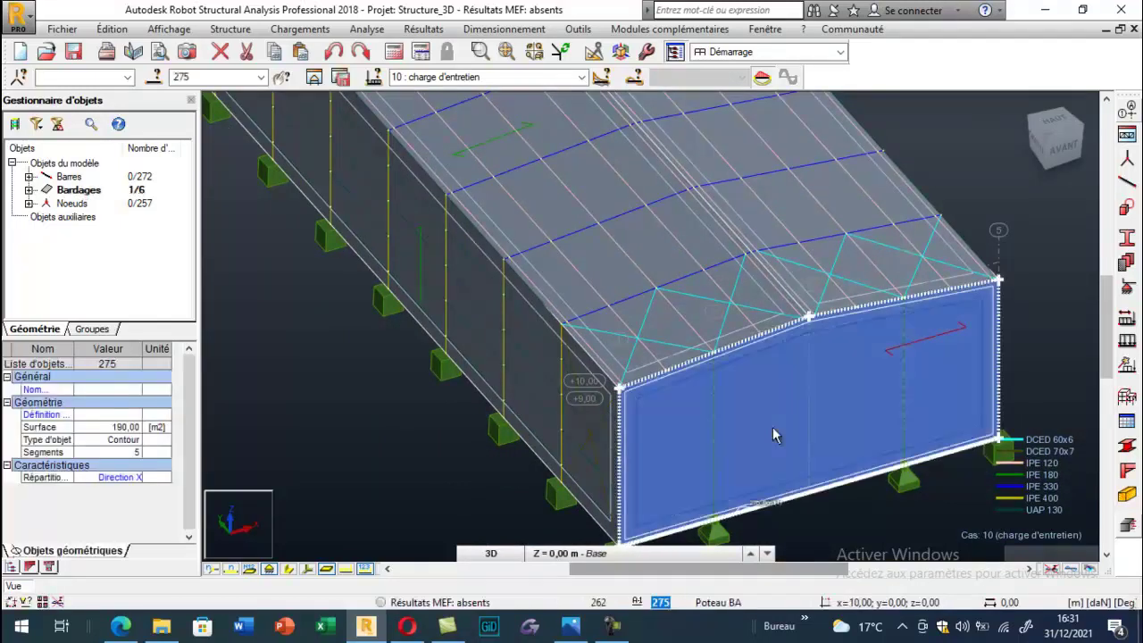
{"action": "left_click", "coordinate": [723, 427]}
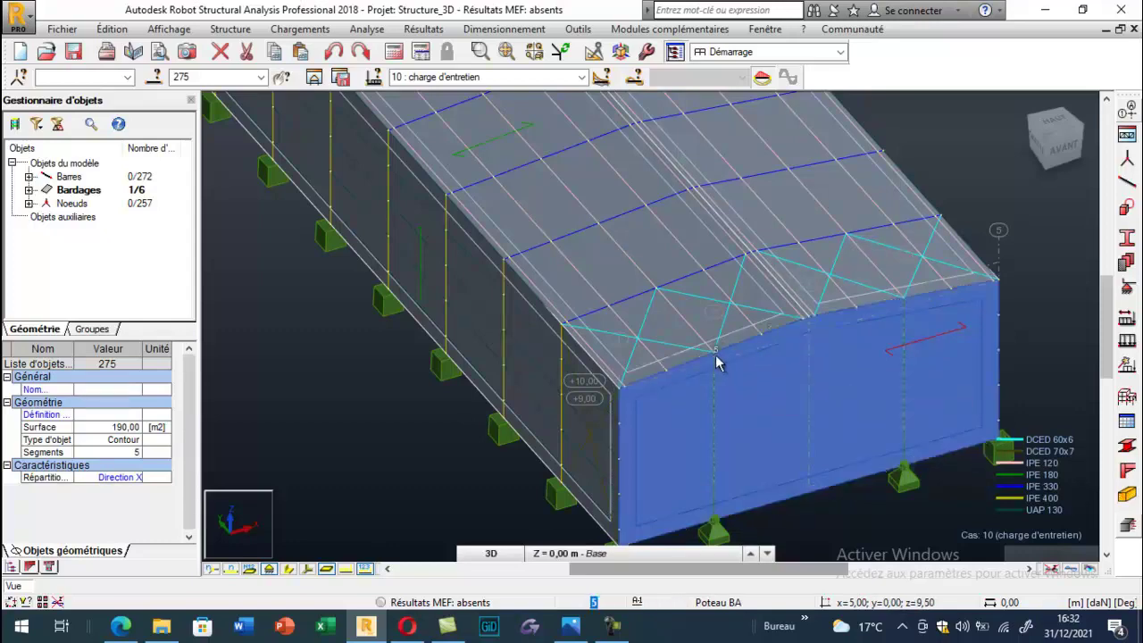
Turn on the display of the bars' local axes in the 3D model
{"action": "scroll", "coordinate": [715, 355], "scroll_direction": "up", "scroll_amount": 2}
{"action": "scroll", "coordinate": [715, 358], "scroll_direction": "up", "scroll_amount": 3}
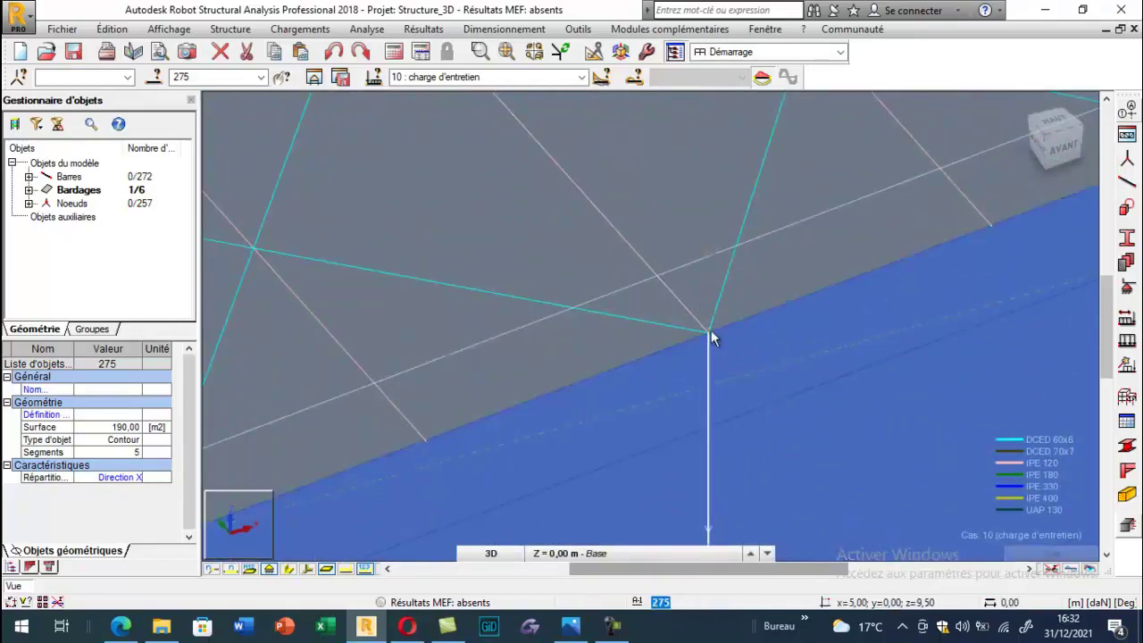
{"action": "scroll", "coordinate": [701, 348], "scroll_direction": "down", "scroll_amount": 3}
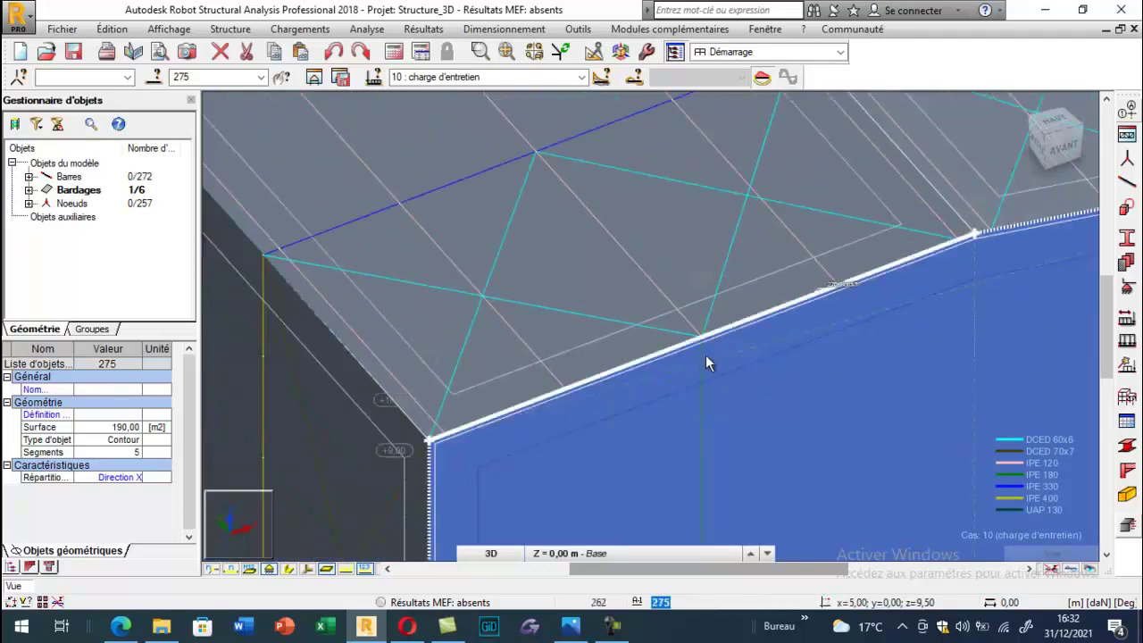
{"action": "left_click", "coordinate": [308, 570]}
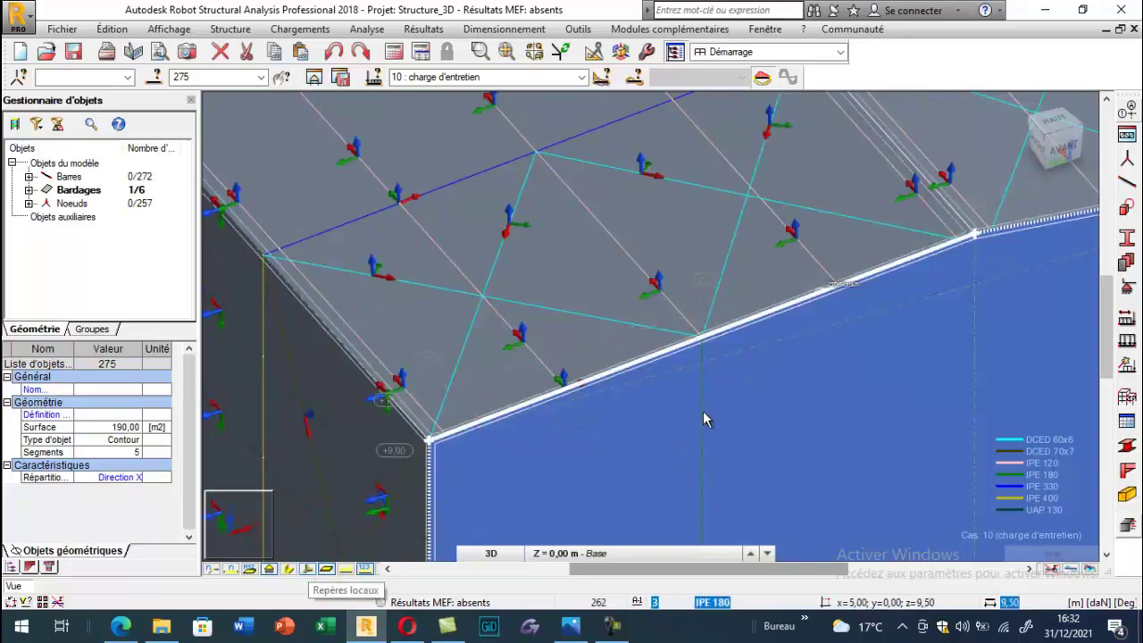
Examine the local axes of the front gable post and its connection to the rafter
{"action": "scroll", "coordinate": [689, 393], "scroll_direction": "down", "scroll_amount": 2}
{"action": "scroll", "coordinate": [689, 393], "scroll_direction": "down", "scroll_amount": 3}
{"action": "scroll", "coordinate": [688, 467], "scroll_direction": "up", "scroll_amount": 4}
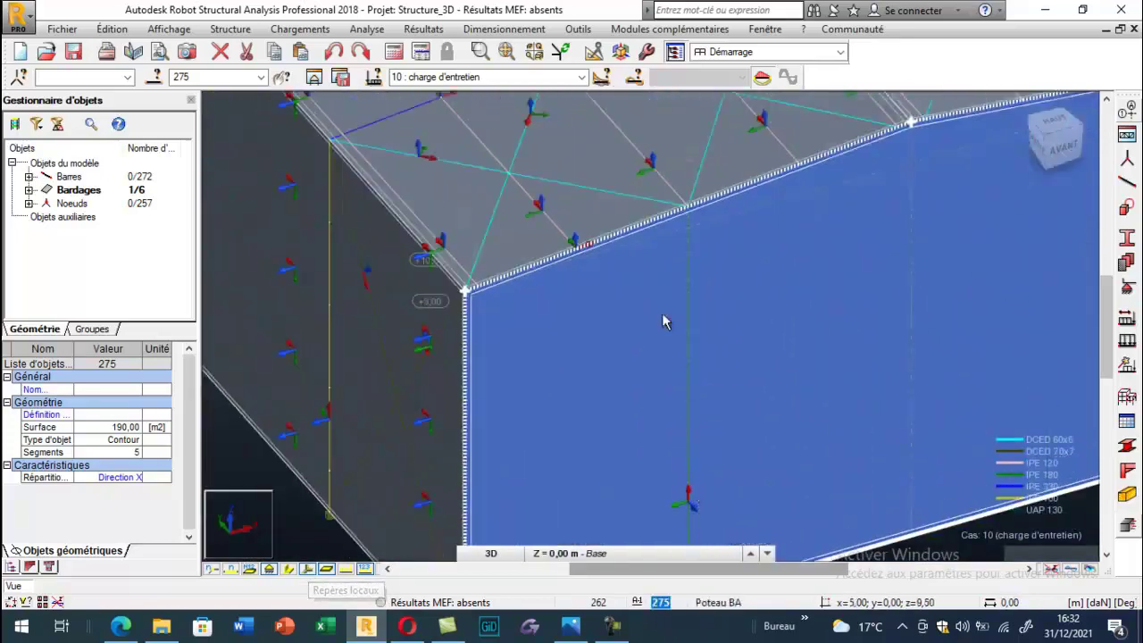
{"action": "scroll", "coordinate": [679, 210], "scroll_direction": "up", "scroll_amount": 3}
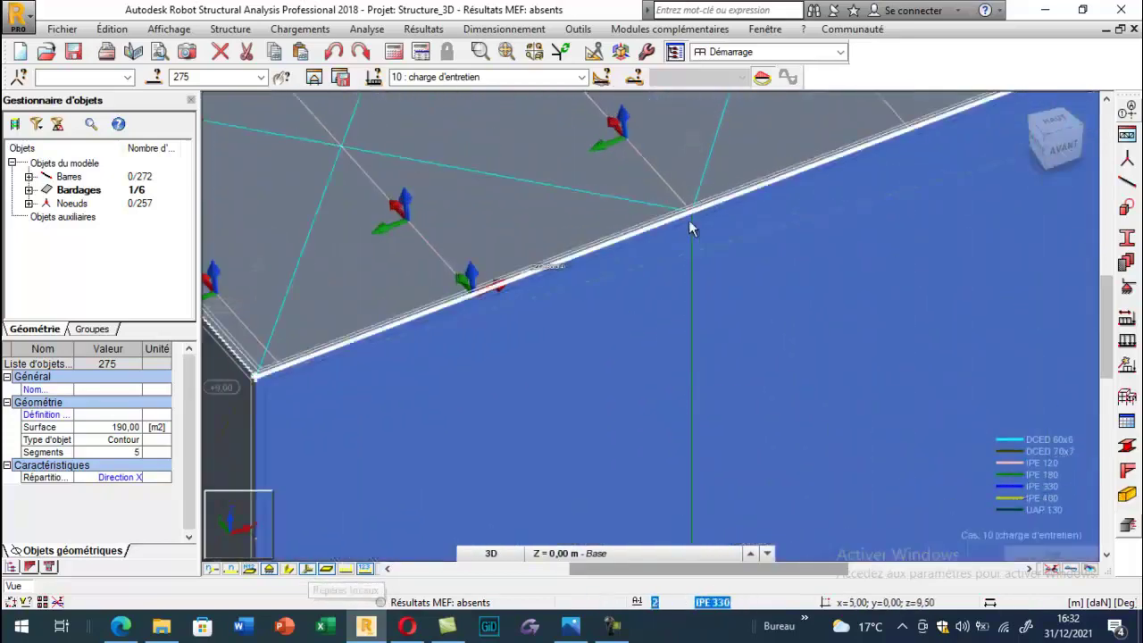
{"action": "scroll", "coordinate": [681, 232], "scroll_direction": "down", "scroll_amount": 1}
{"action": "scroll", "coordinate": [683, 241], "scroll_direction": "down", "scroll_amount": 2}
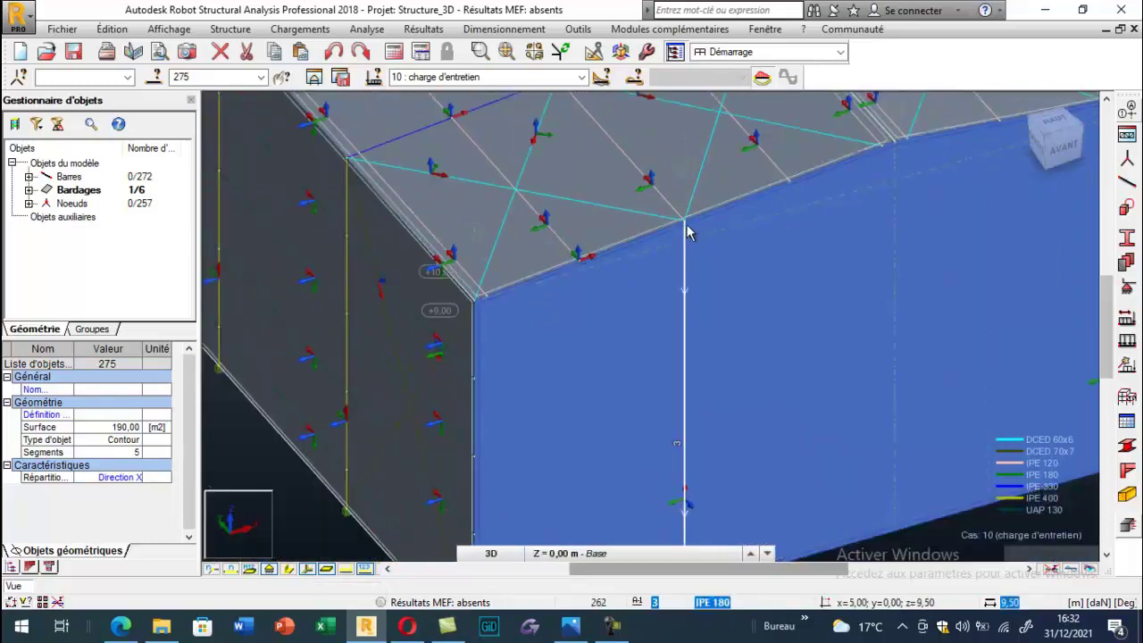
{"action": "scroll", "coordinate": [686, 243], "scroll_direction": "up", "scroll_amount": 4}
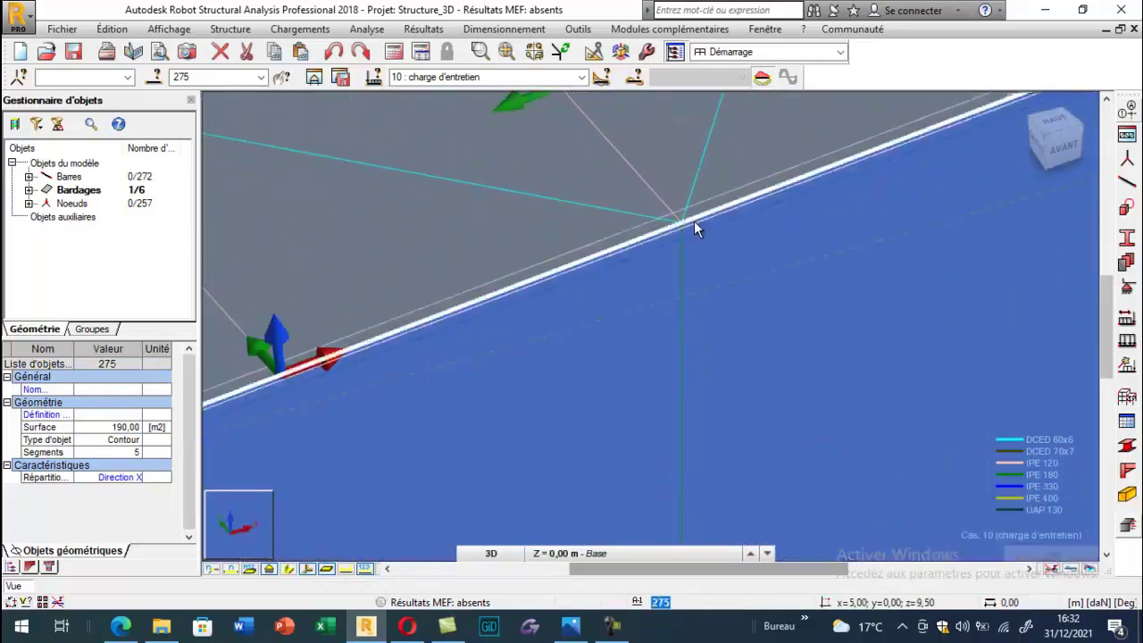
{"action": "scroll", "coordinate": [717, 182], "scroll_direction": "down", "scroll_amount": 2}
{"action": "scroll", "coordinate": [705, 201], "scroll_direction": "down", "scroll_amount": 3}
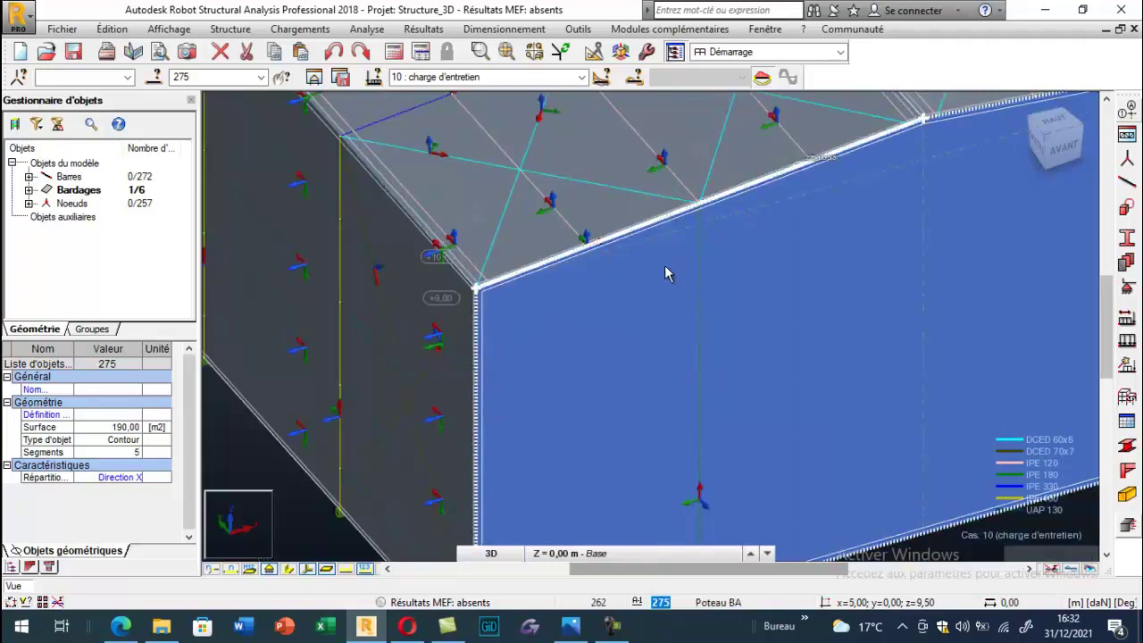
{"action": "scroll", "coordinate": [668, 286], "scroll_direction": "down", "scroll_amount": 2}
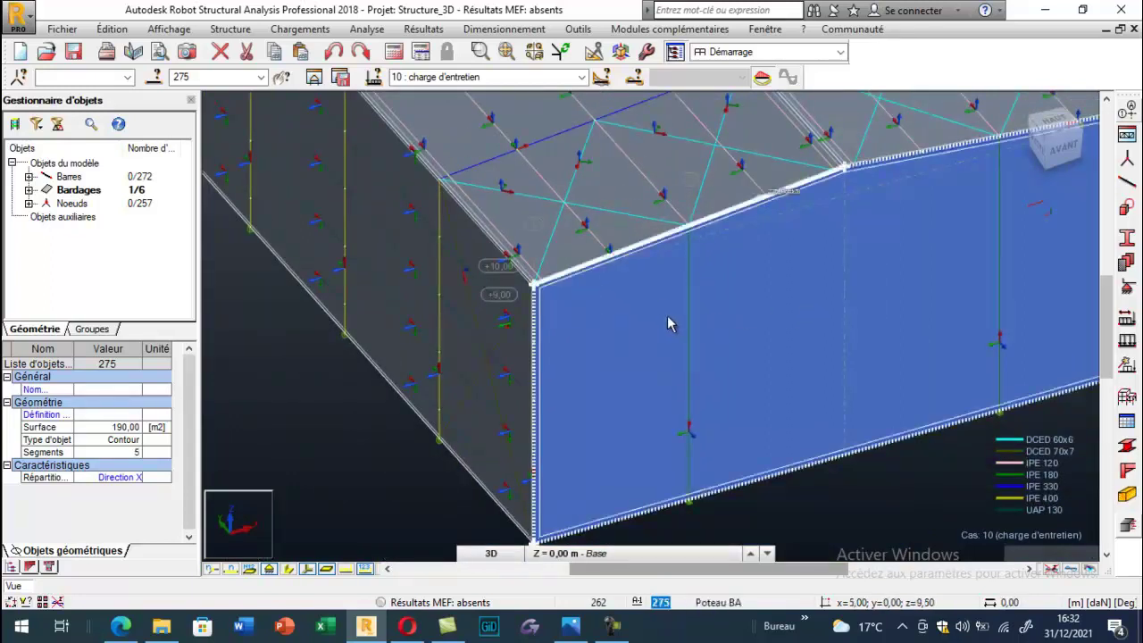
{"action": "scroll", "coordinate": [658, 331], "scroll_direction": "down", "scroll_amount": 1}
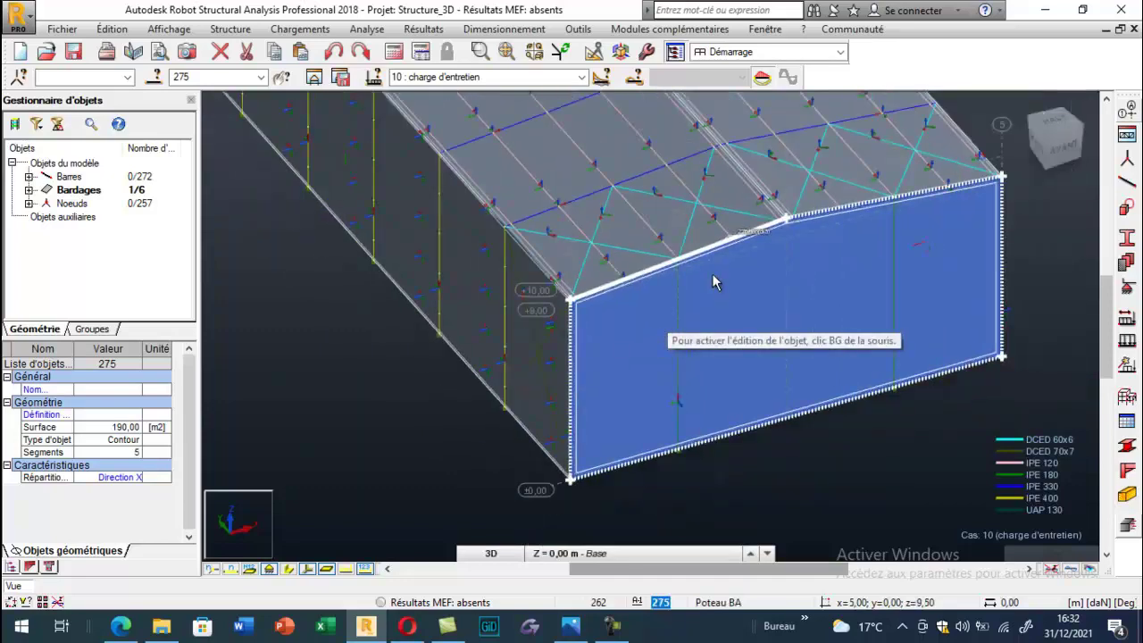
{"action": "scroll", "coordinate": [712, 278], "scroll_direction": "up", "scroll_amount": 2}
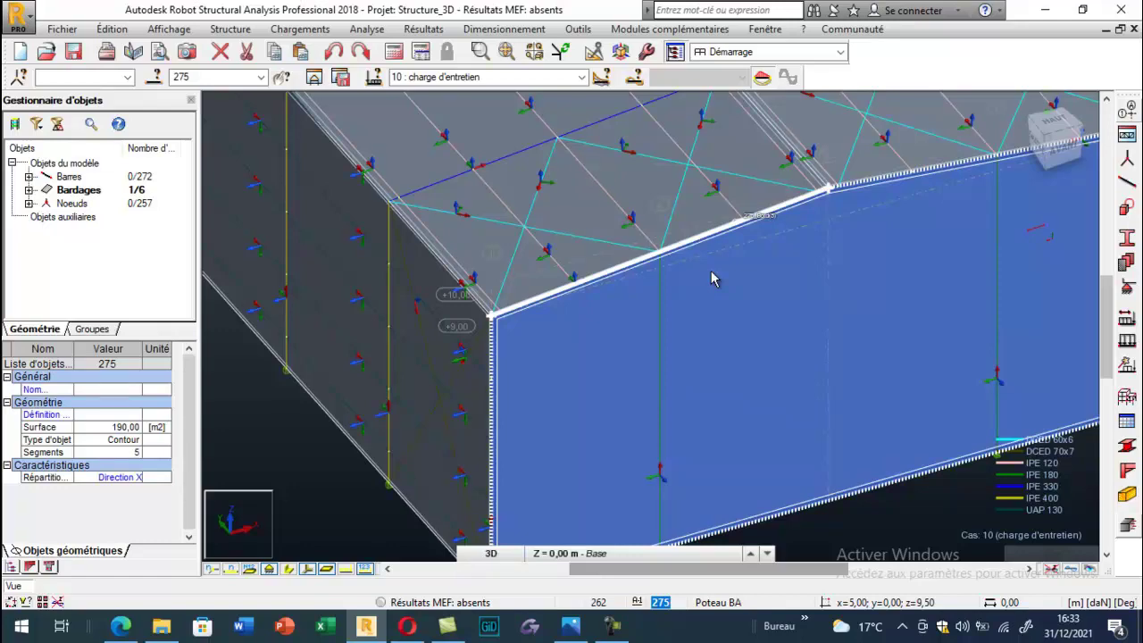
{"action": "scroll", "coordinate": [668, 284], "scroll_direction": "down", "scroll_amount": 2}
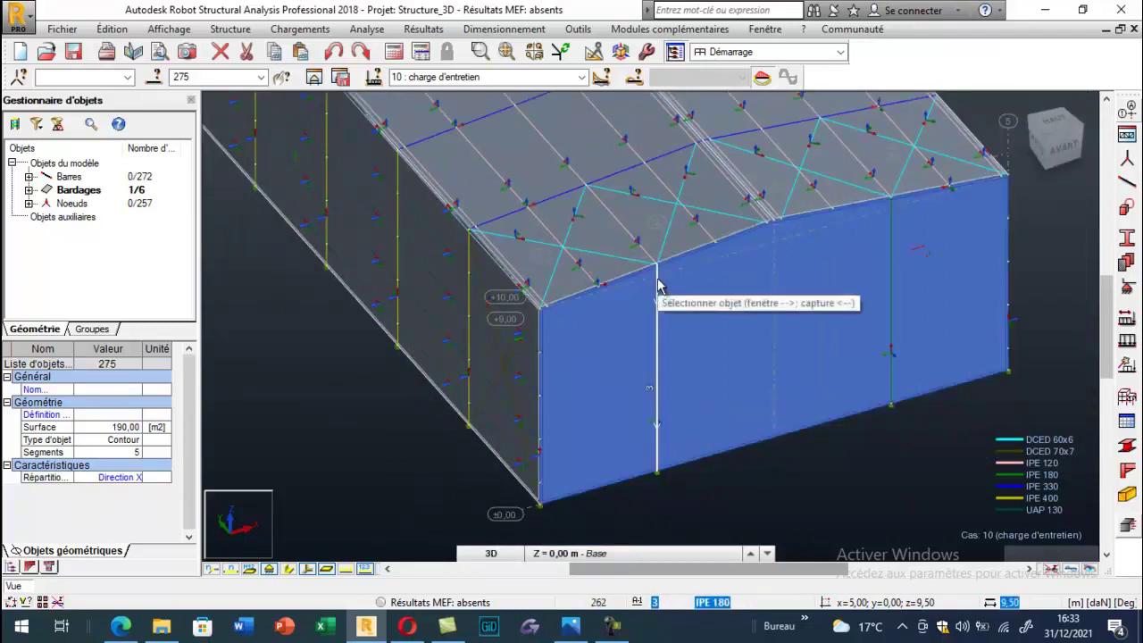
Open the bar releases and review the released directions defined in _Relâchement_1
{"action": "left_click", "coordinate": [1126, 401]}
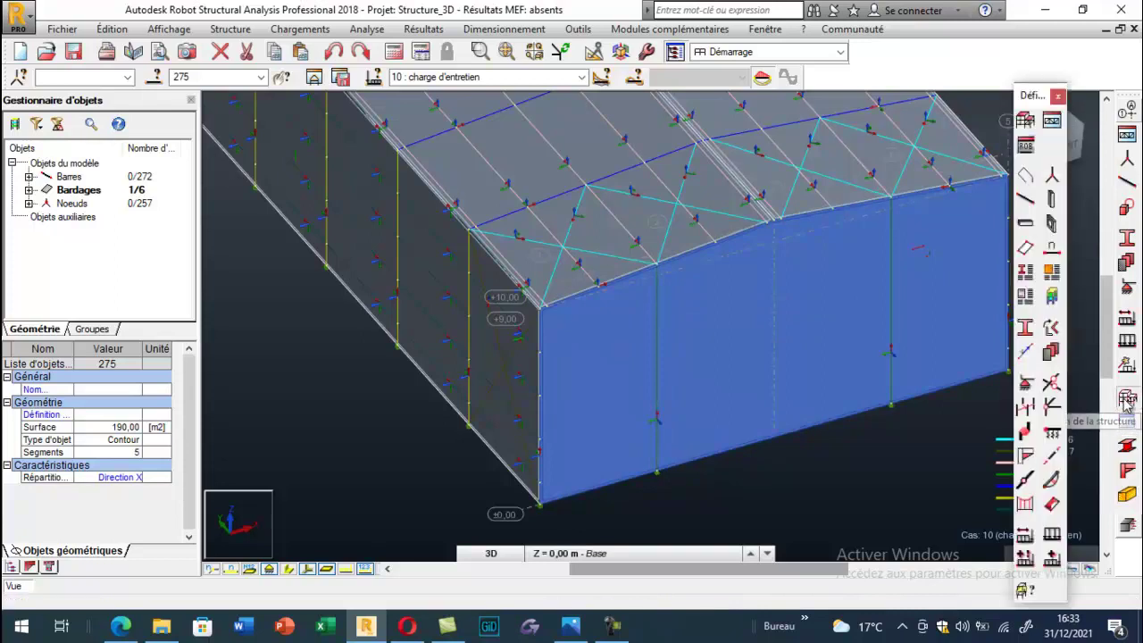
{"action": "left_click", "coordinate": [1054, 409]}
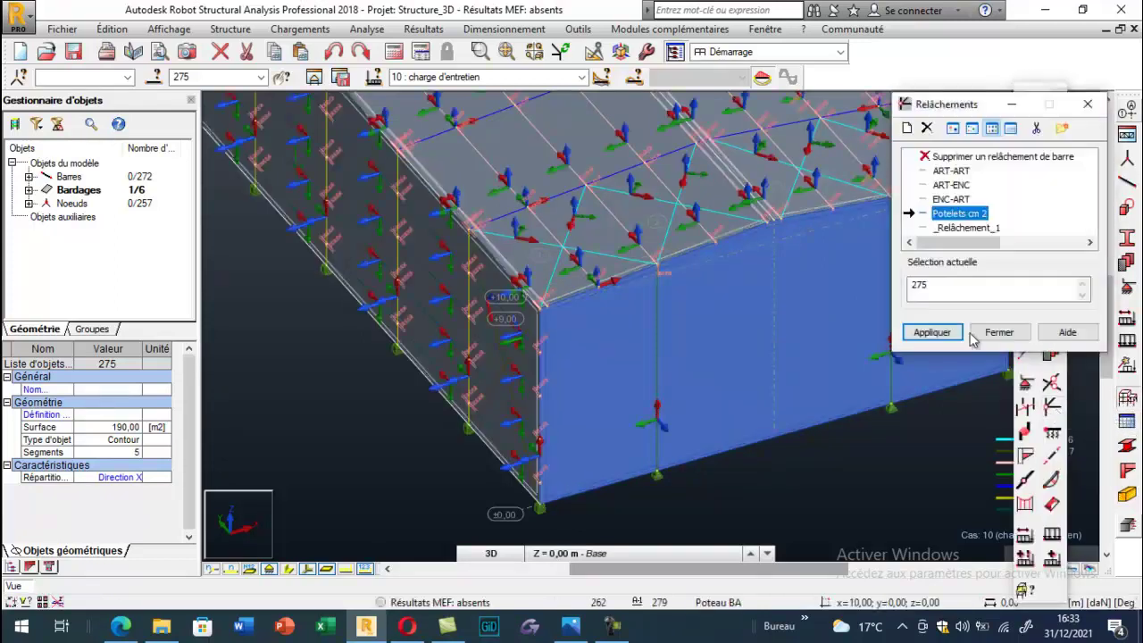
{"action": "left_click", "coordinate": [967, 228]}
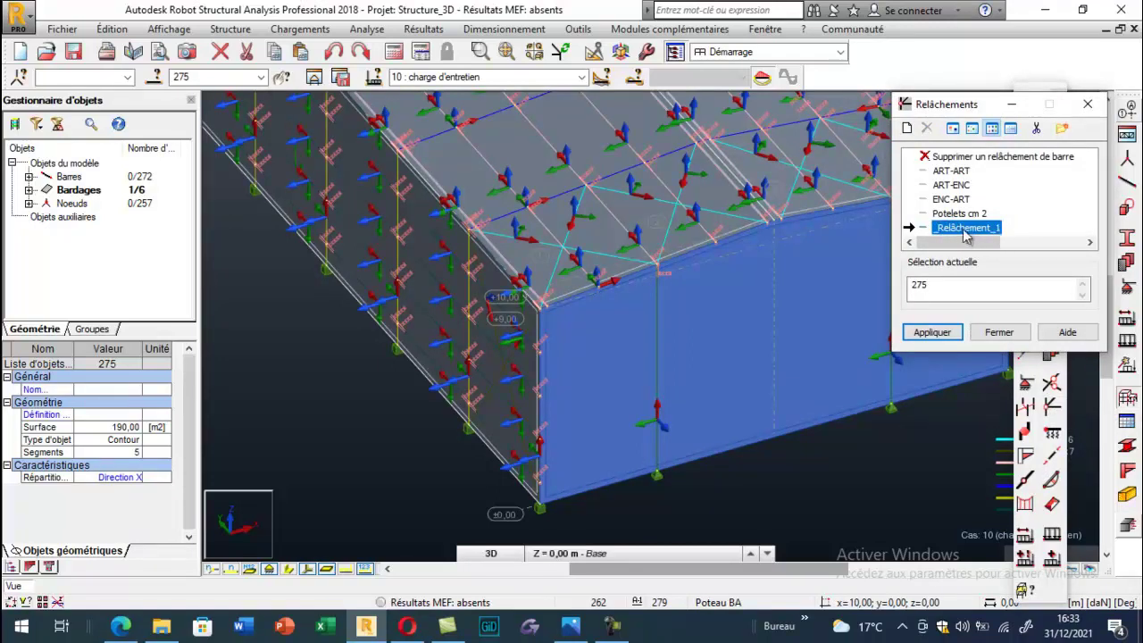
{"action": "double_click", "coordinate": [965, 228]}
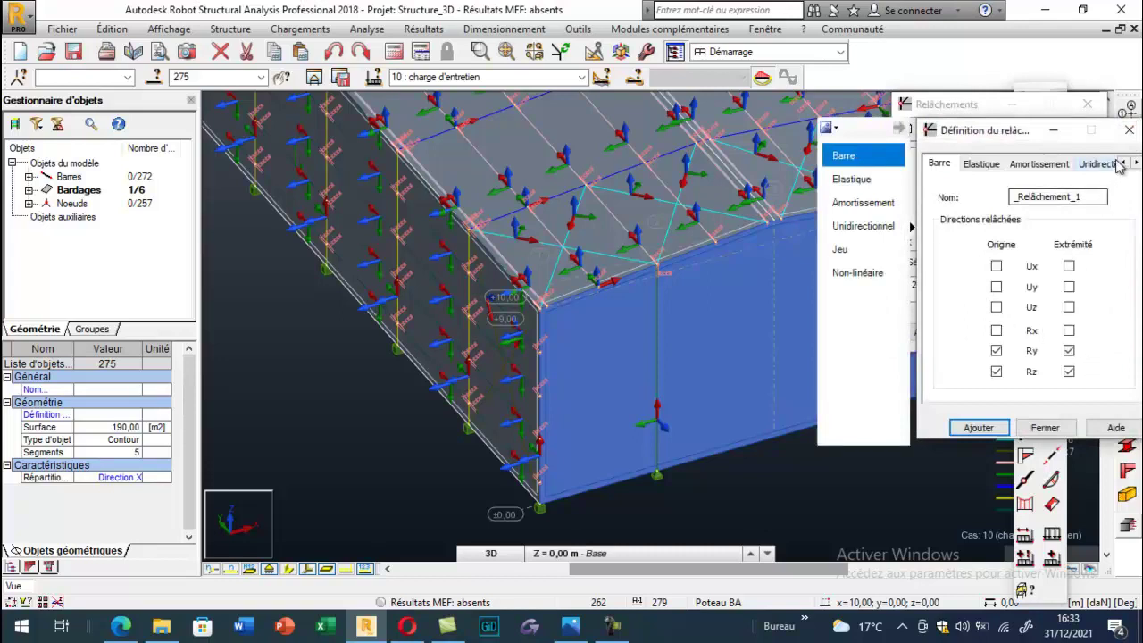
{"action": "left_click_drag", "start_coordinate": [1018, 131], "coordinate": [964, 146]}
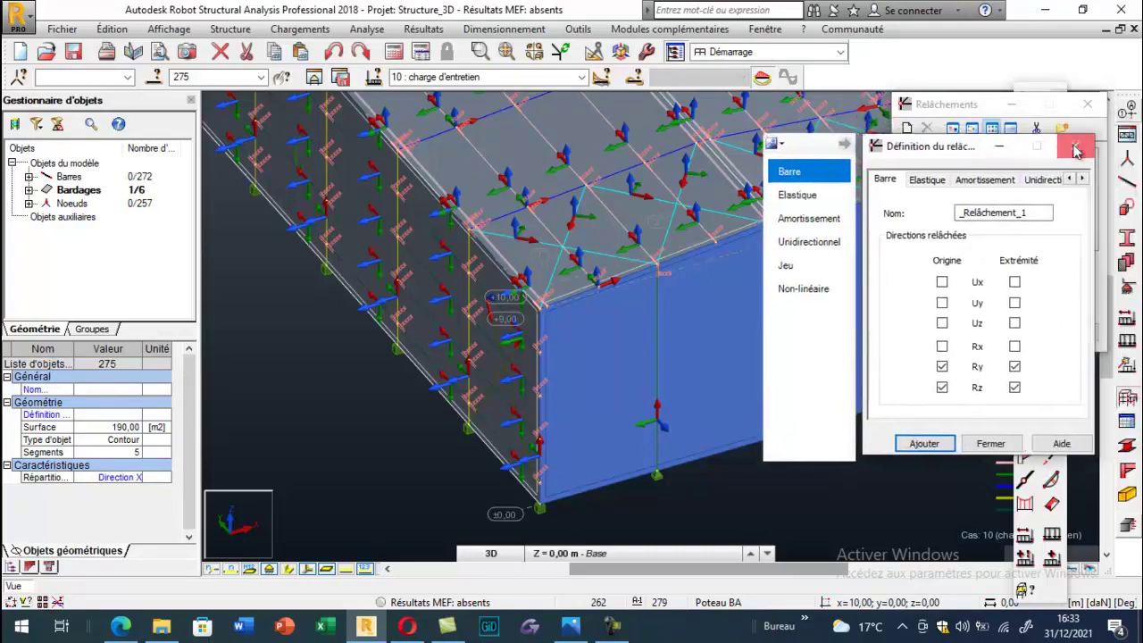
{"action": "left_click", "coordinate": [1074, 149]}
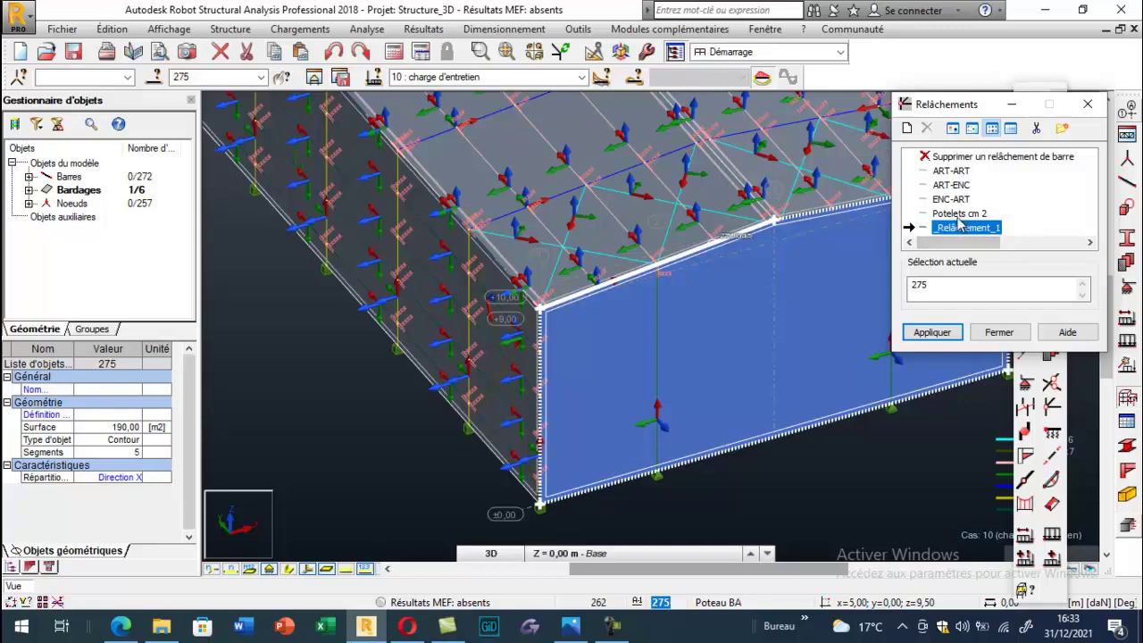
Edit the Potelets cm 2 release: clear Rx and Rz at the origin, release Rz at the end, and overwrite the existing definition
{"action": "double_click", "coordinate": [959, 214]}
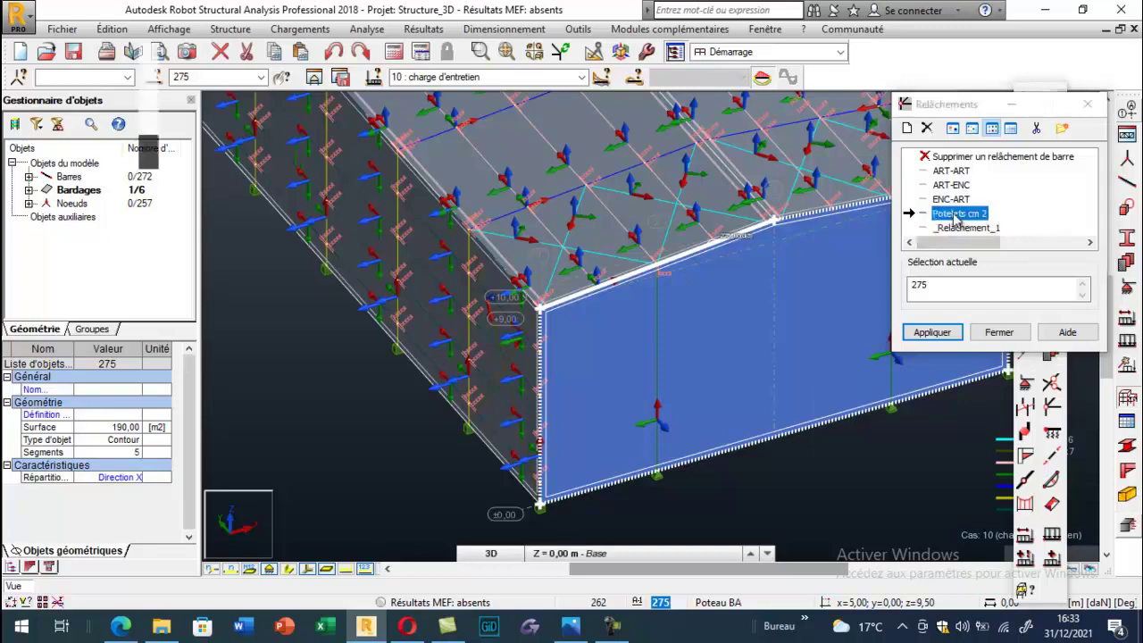
{"action": "left_click_drag", "start_coordinate": [975, 134], "coordinate": [180, 167]}
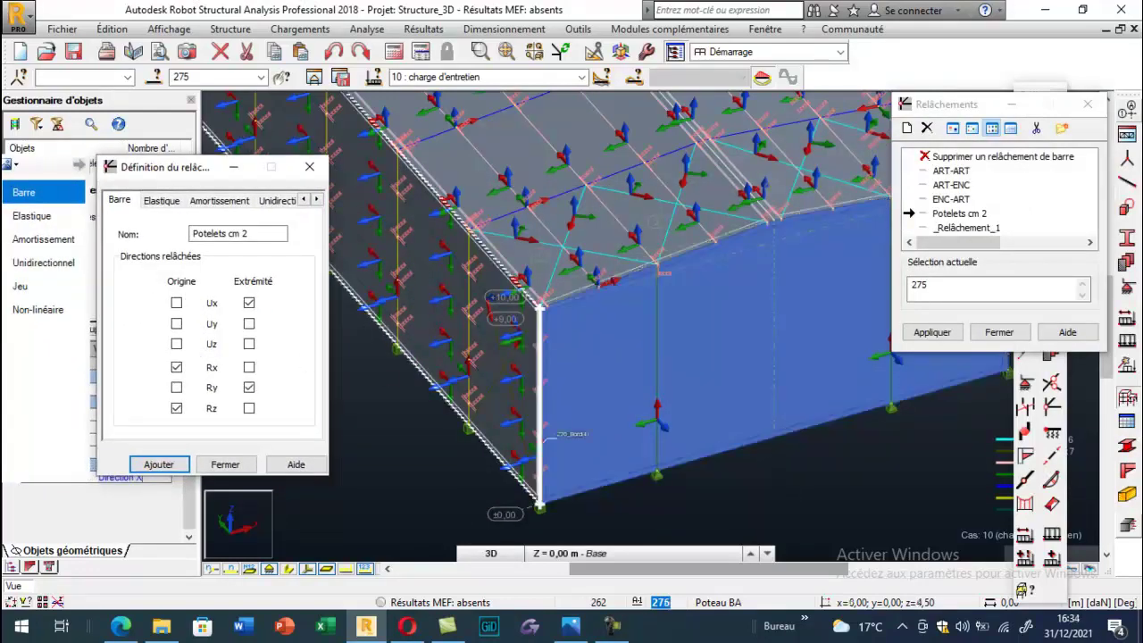
{"action": "left_click", "coordinate": [177, 409]}
{"action": "left_click", "coordinate": [177, 367]}
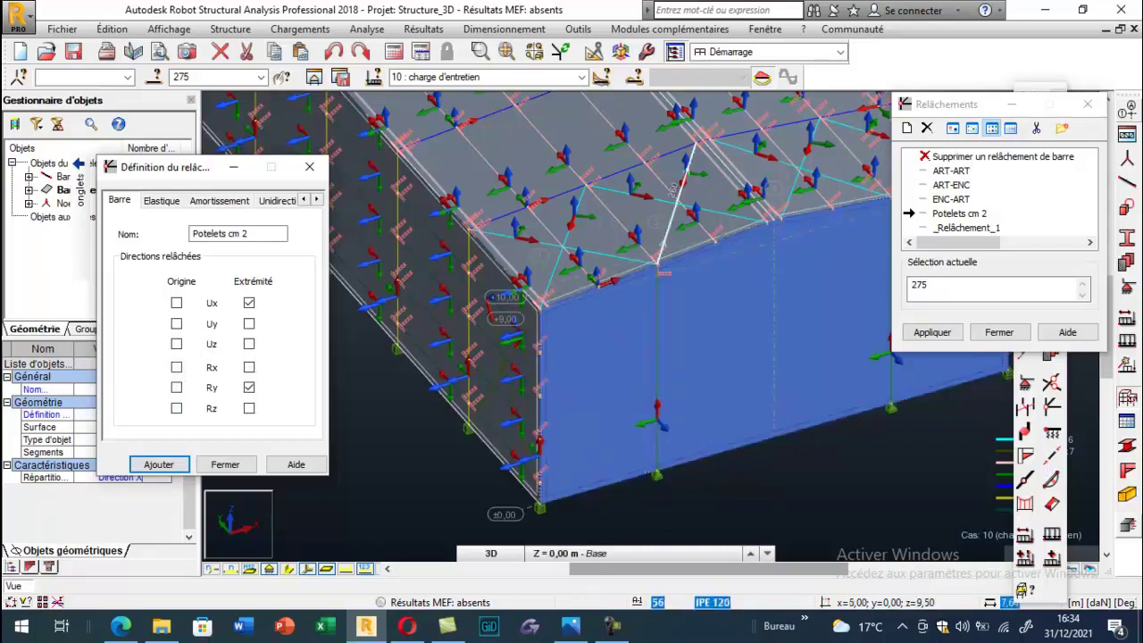
{"action": "left_click", "coordinate": [249, 408]}
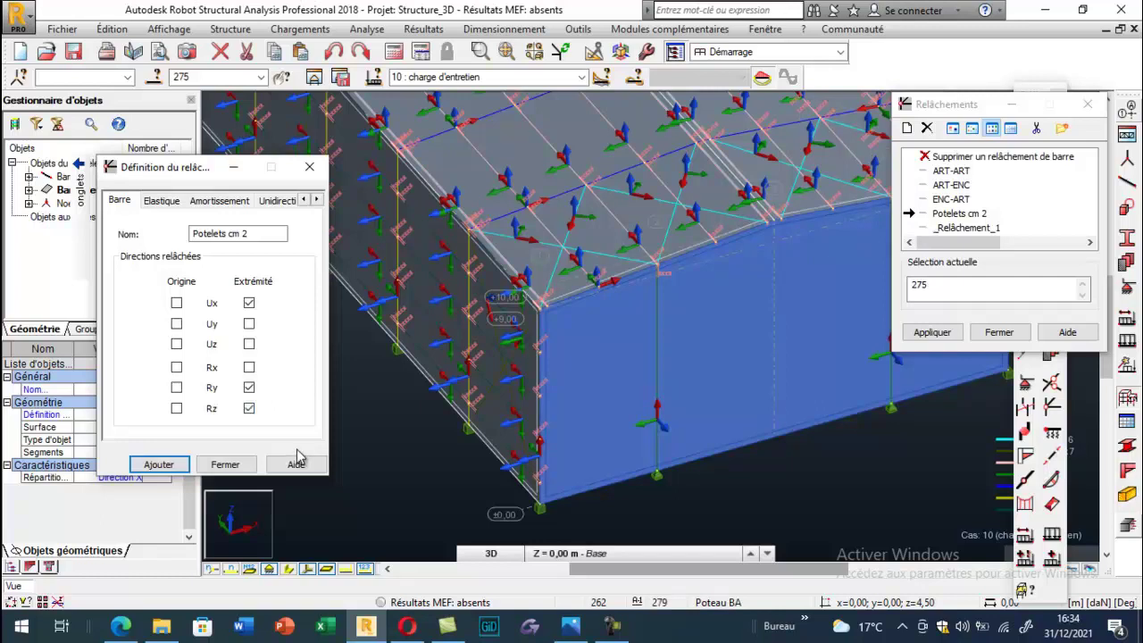
{"action": "left_click", "coordinate": [158, 464]}
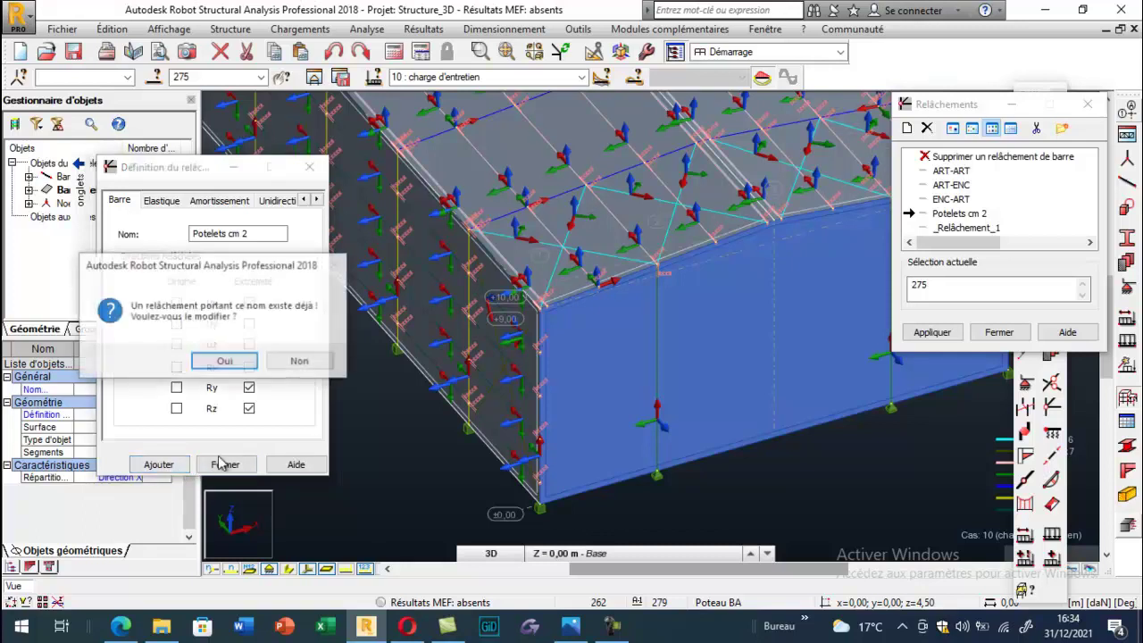
{"action": "left_click", "coordinate": [230, 363]}
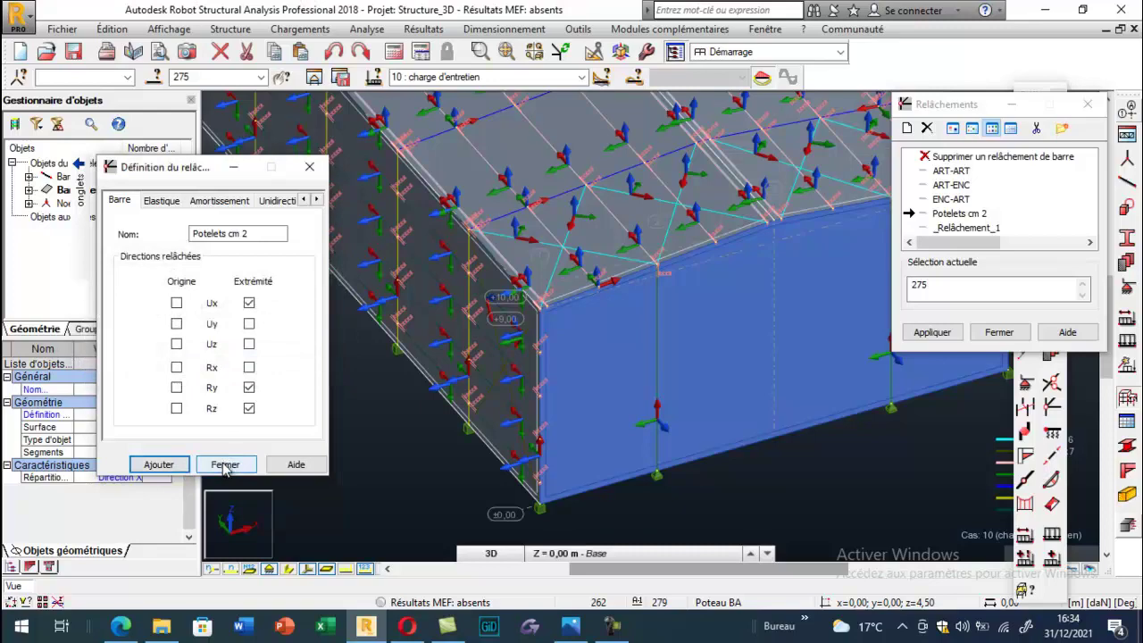
{"action": "left_click", "coordinate": [225, 464]}
Review the released directions of the potelet CM release, and close the bar releases
{"action": "scroll", "coordinate": [661, 268], "scroll_direction": "up", "scroll_amount": 2}
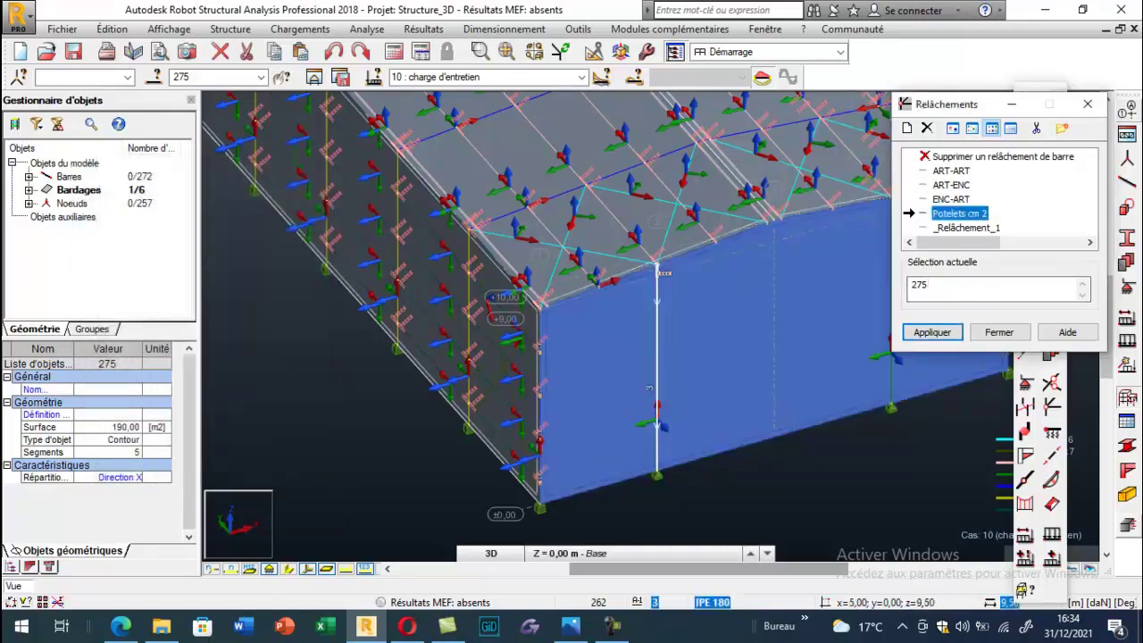
{"action": "scroll", "coordinate": [656, 259], "scroll_direction": "up", "scroll_amount": 2}
{"action": "scroll", "coordinate": [641, 268], "scroll_direction": "down", "scroll_amount": 2}
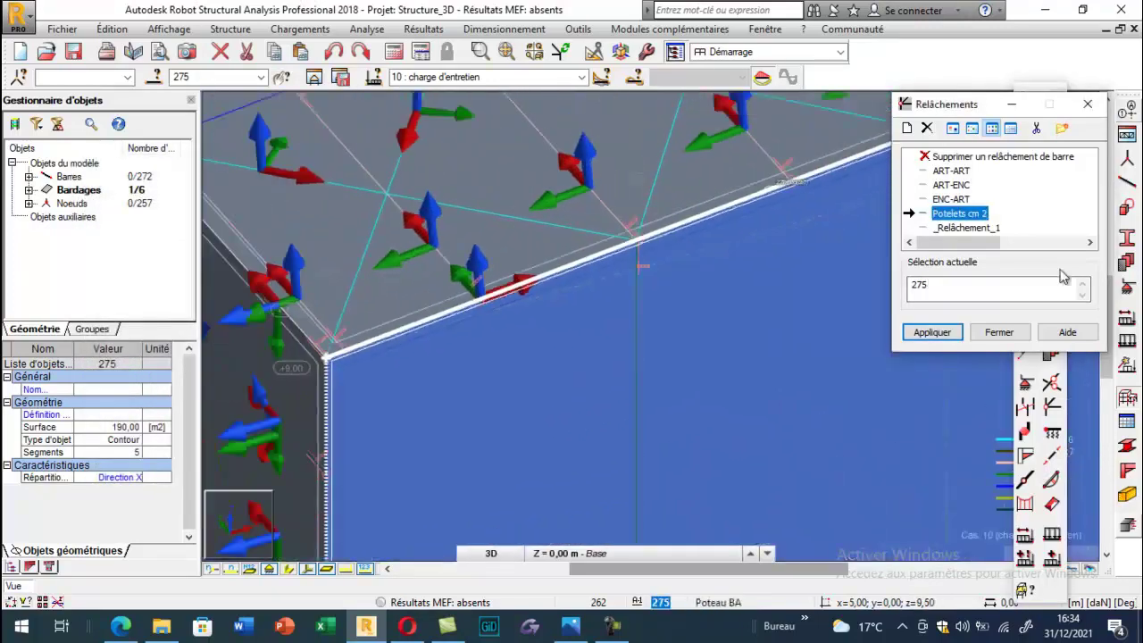
{"action": "left_click_drag", "start_coordinate": [955, 242], "coordinate": [1040, 242]}
{"action": "double_click", "coordinate": [972, 158]}
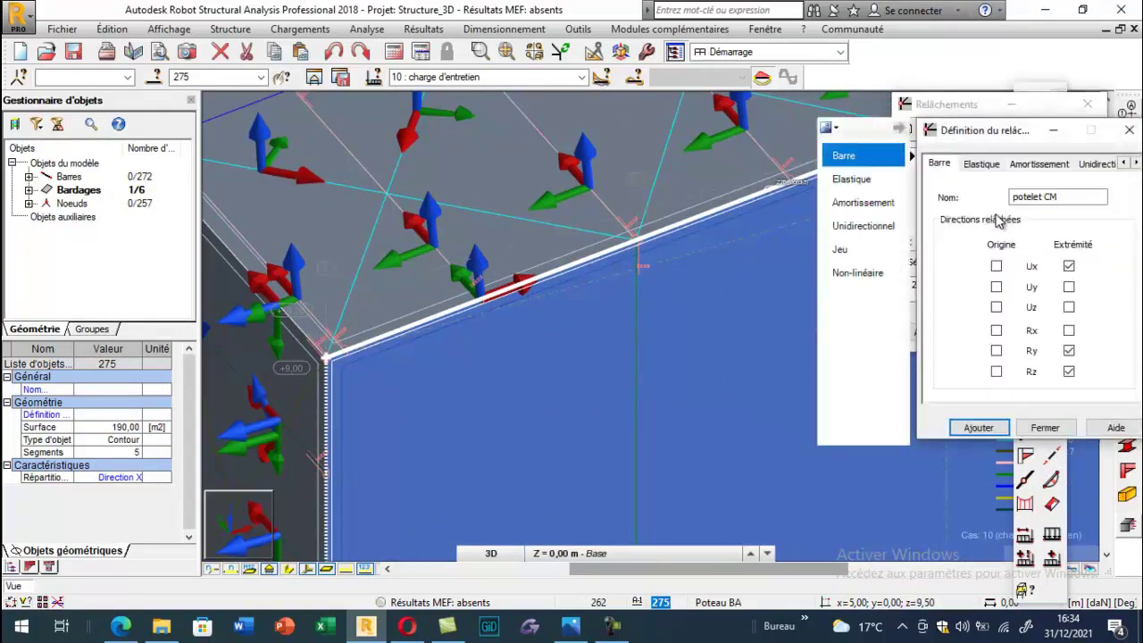
{"action": "left_click", "coordinate": [1128, 129]}
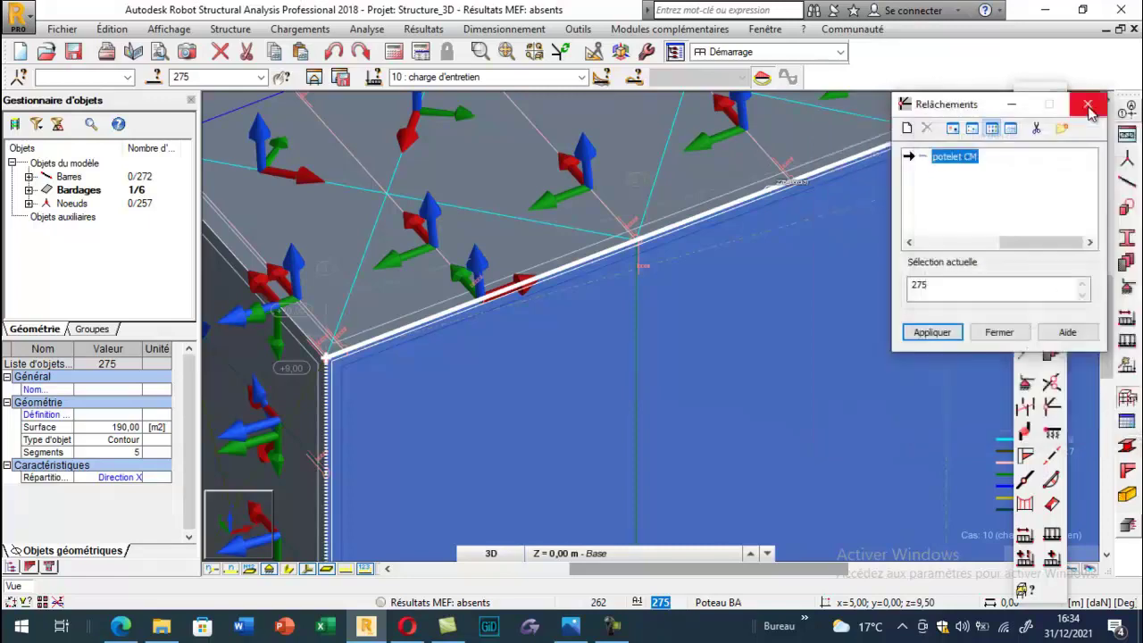
{"action": "left_click", "coordinate": [1087, 106]}
{"action": "scroll", "coordinate": [517, 304], "scroll_direction": "down", "scroll_amount": 3}
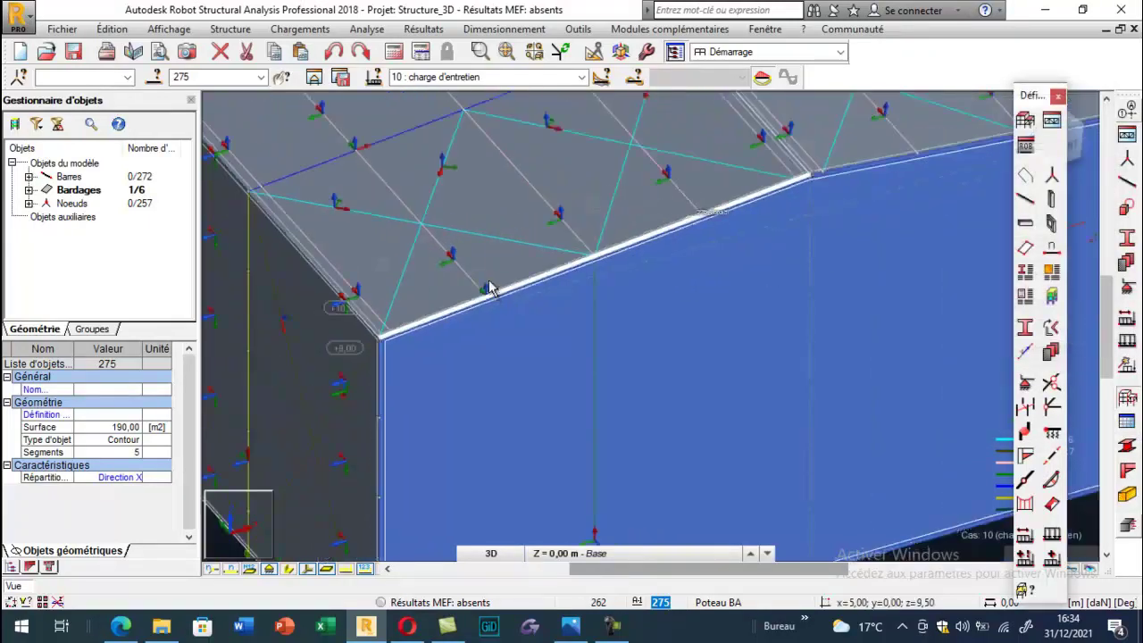
Open the bar releases, choose _Relâchement_1, and hide the bars' local axes in the 3D view
{"action": "scroll", "coordinate": [572, 344], "scroll_direction": "down", "scroll_amount": 3}
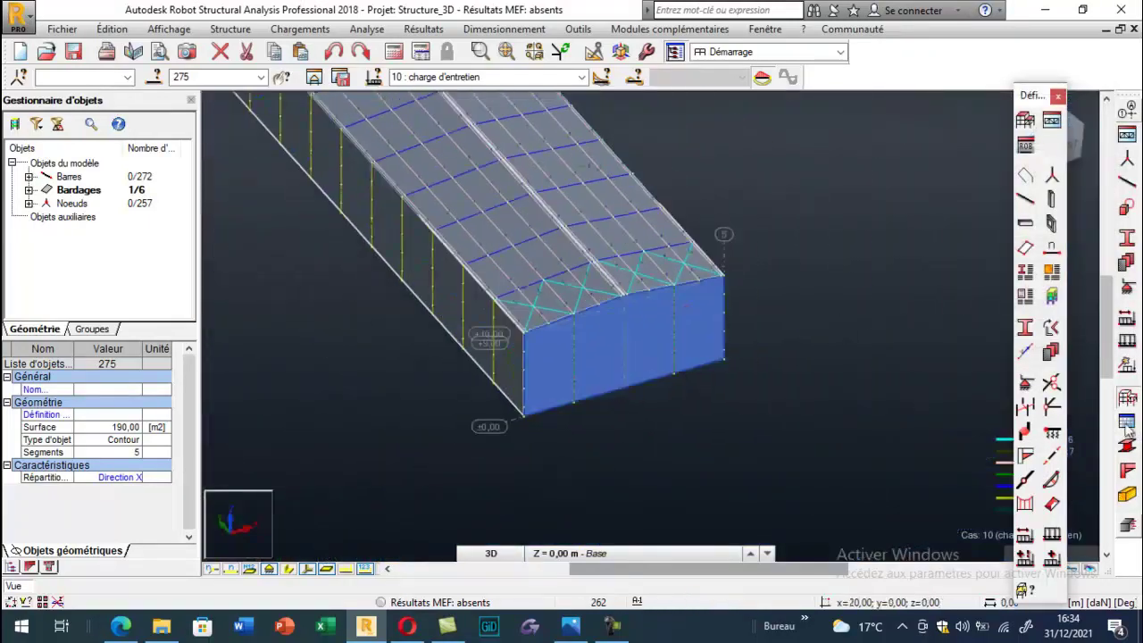
{"action": "left_click", "coordinate": [1053, 407]}
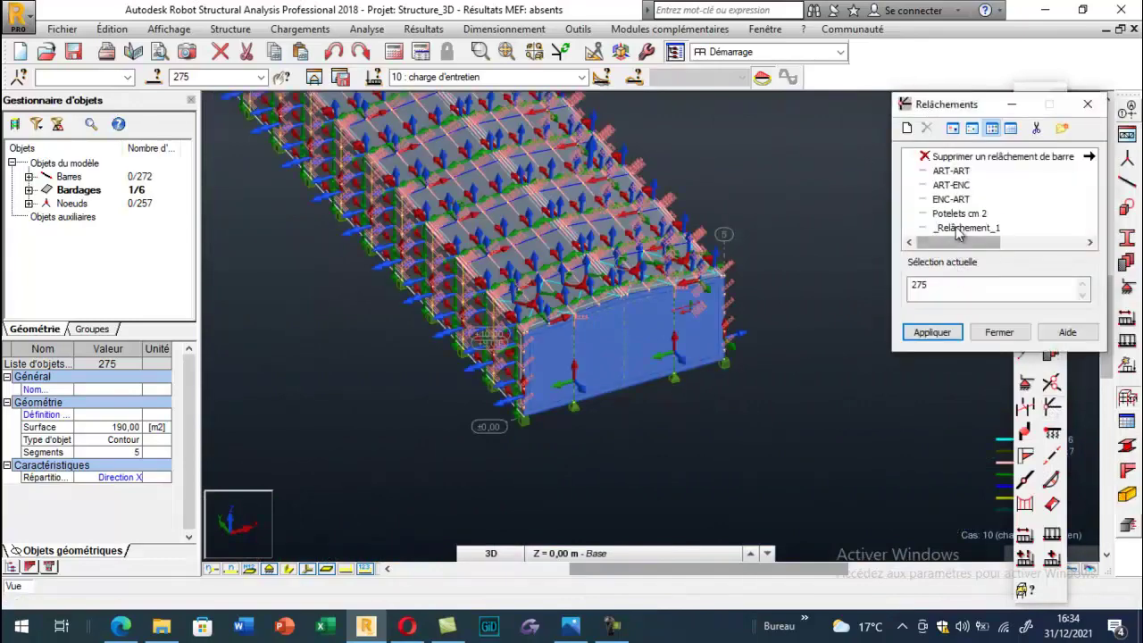
{"action": "left_click", "coordinate": [958, 228]}
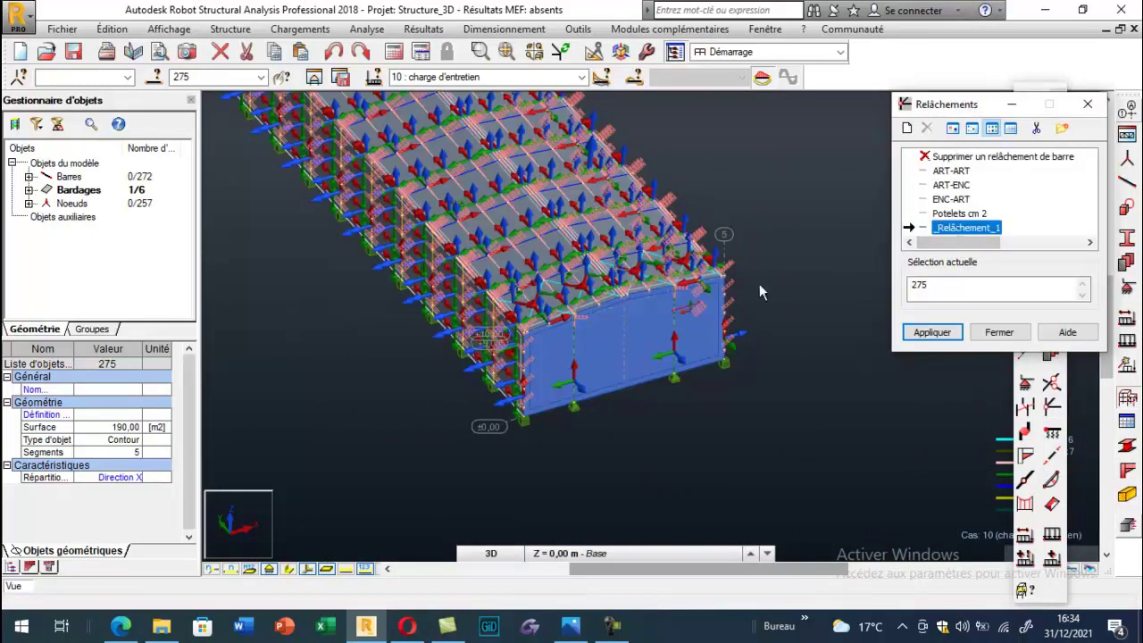
{"action": "scroll", "coordinate": [535, 304], "scroll_direction": "up", "scroll_amount": 2}
{"action": "scroll", "coordinate": [527, 304], "scroll_direction": "up", "scroll_amount": 1}
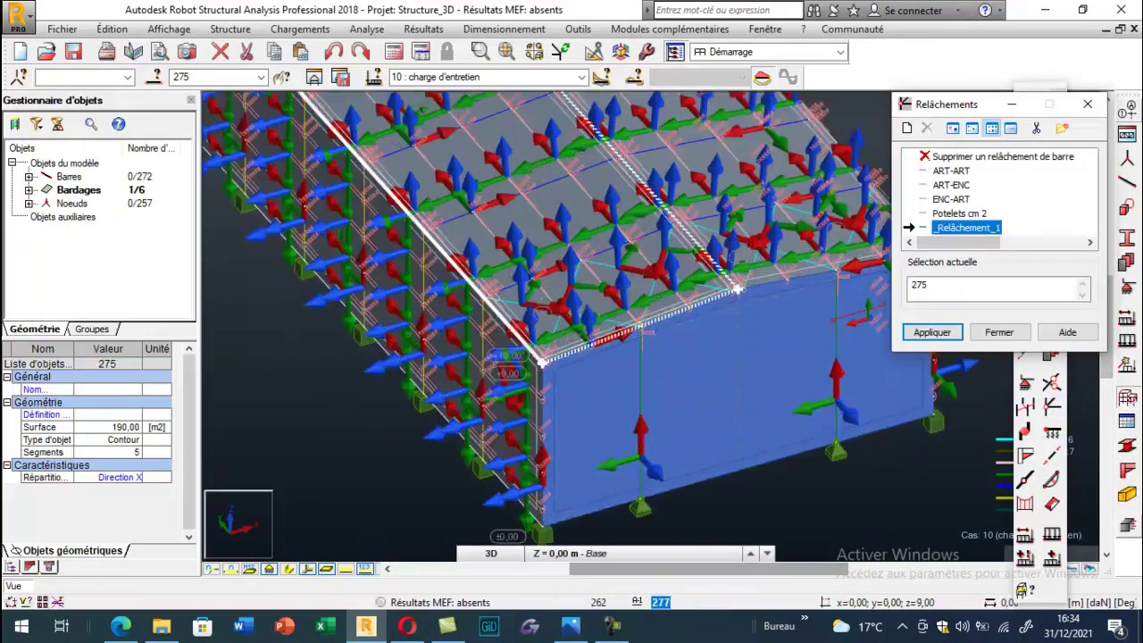
{"action": "left_click", "coordinate": [306, 570]}
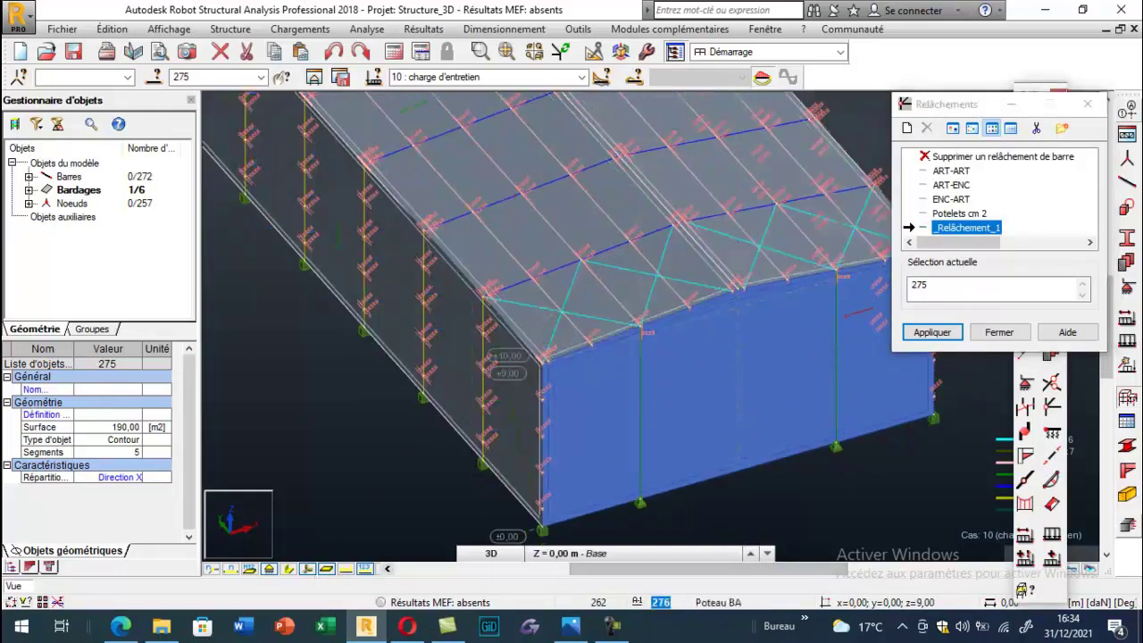
Review the released directions of Potelets cm 2 against the gable post's connection to the rafter, and close the release definition
{"action": "left_click", "coordinate": [960, 215]}
{"action": "double_click", "coordinate": [962, 221]}
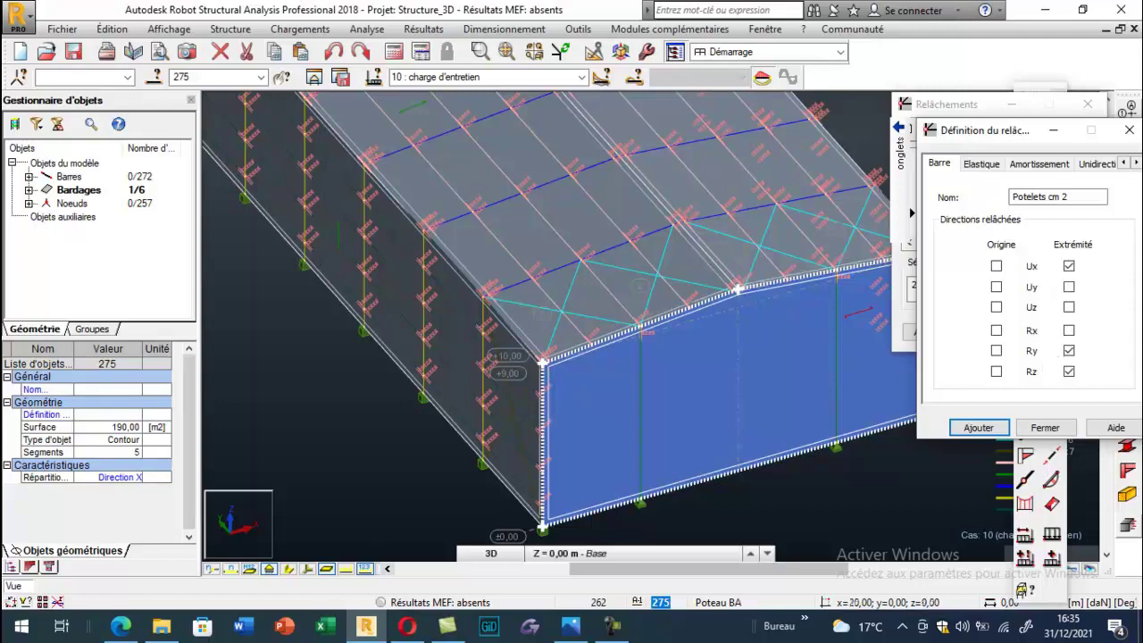
{"action": "scroll", "coordinate": [643, 329], "scroll_direction": "up", "scroll_amount": 2}
{"action": "scroll", "coordinate": [641, 330], "scroll_direction": "up", "scroll_amount": 2}
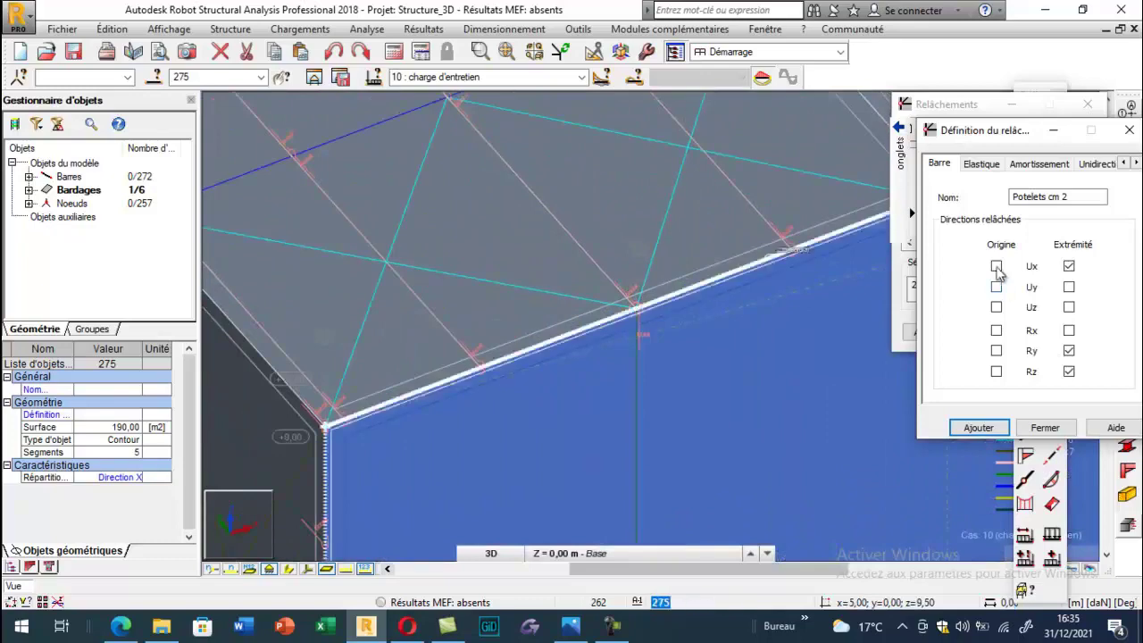
{"action": "scroll", "coordinate": [681, 247], "scroll_direction": "down", "scroll_amount": 3}
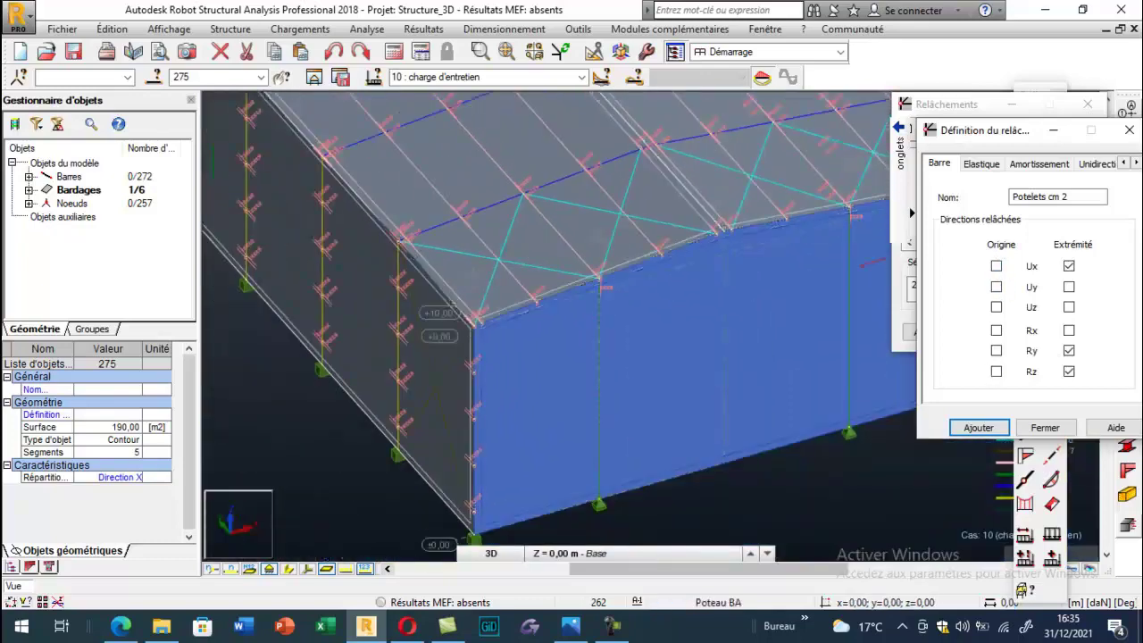
{"action": "scroll", "coordinate": [598, 490], "scroll_direction": "up", "scroll_amount": 3}
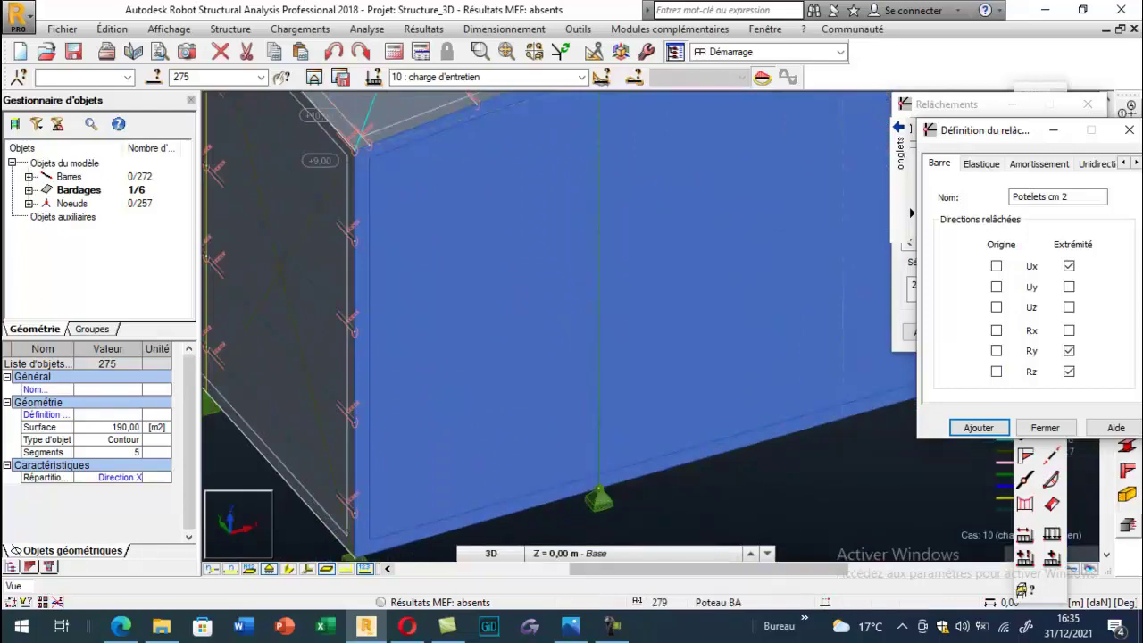
{"action": "middle_click_drag", "start_coordinate": [598, 490], "coordinate": [705, 253], "text": "shift"}
{"action": "scroll", "coordinate": [598, 286], "scroll_direction": "up", "scroll_amount": 3}
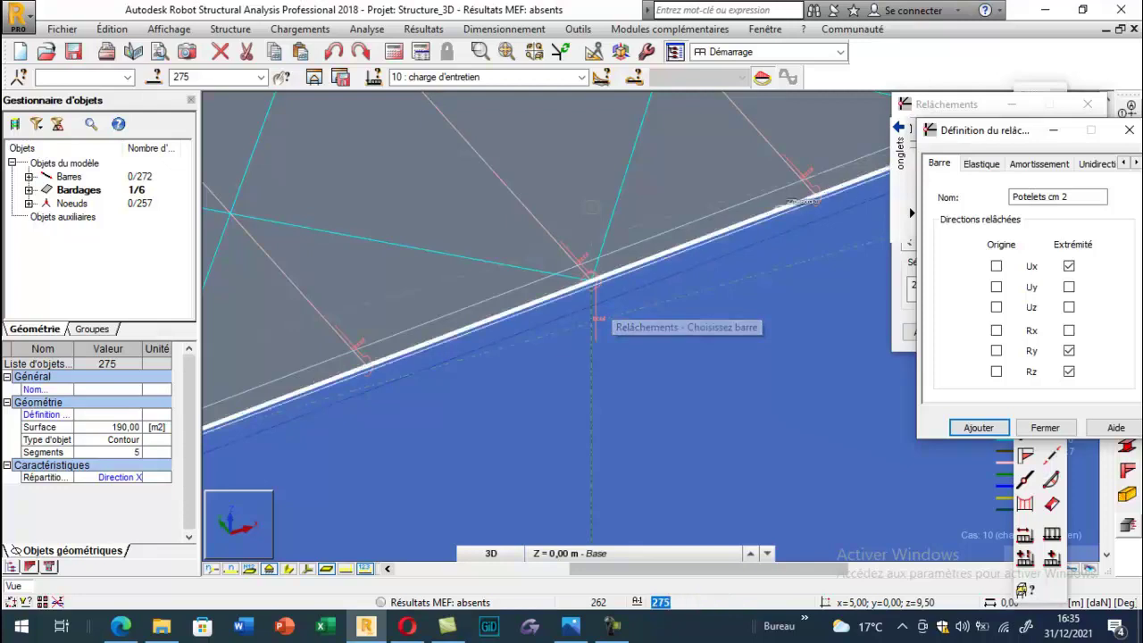
{"action": "left_click", "coordinate": [595, 319]}
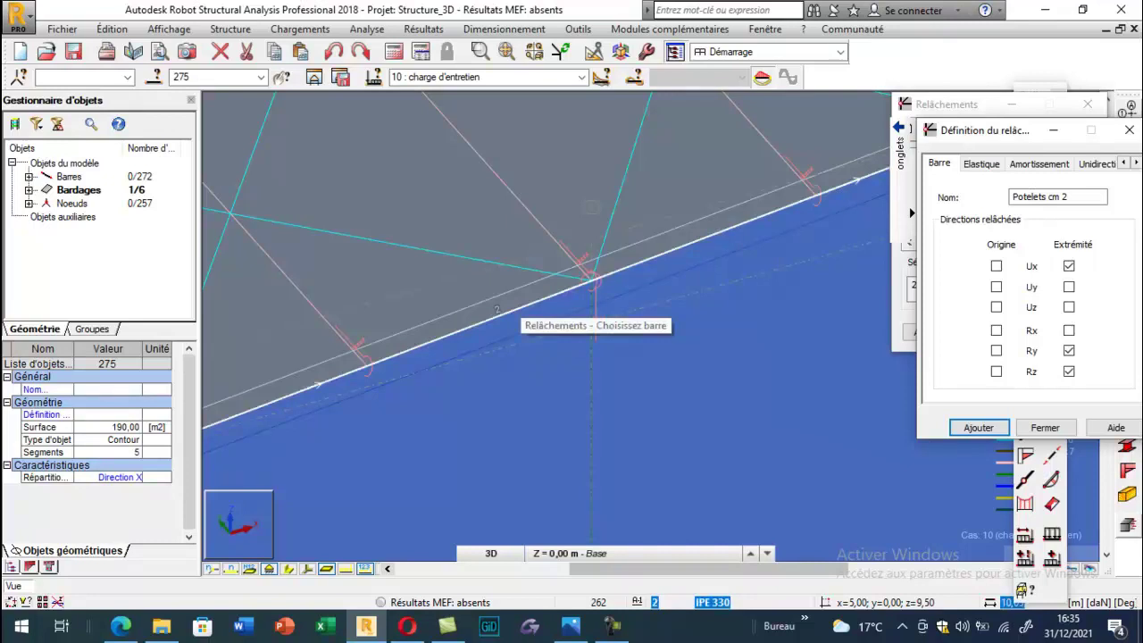
{"action": "left_click", "coordinate": [594, 319]}
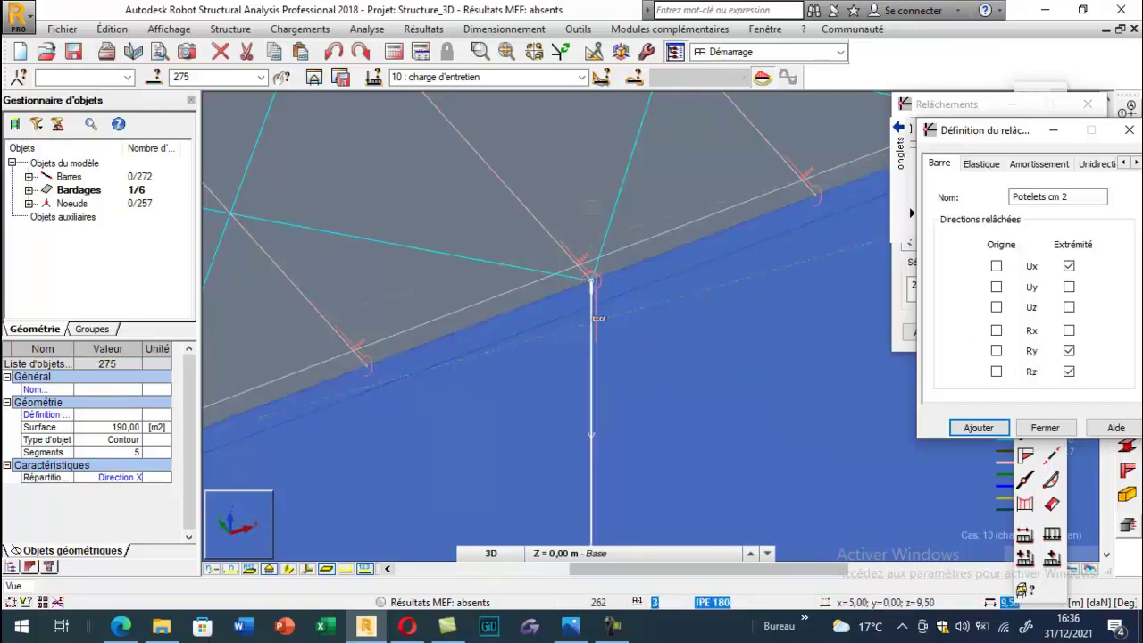
{"action": "left_click", "coordinate": [1045, 430]}
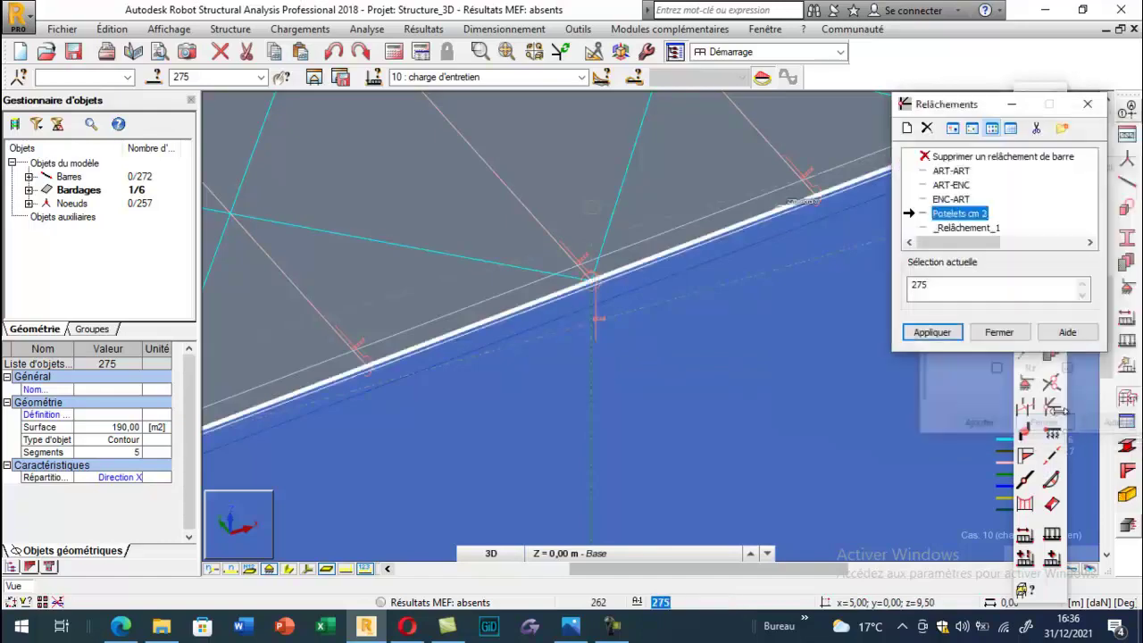
Close the bar releases and deselect the front gable cladding
{"action": "left_click", "coordinate": [1064, 111]}
{"action": "scroll", "coordinate": [752, 268], "scroll_direction": "down", "scroll_amount": 5}
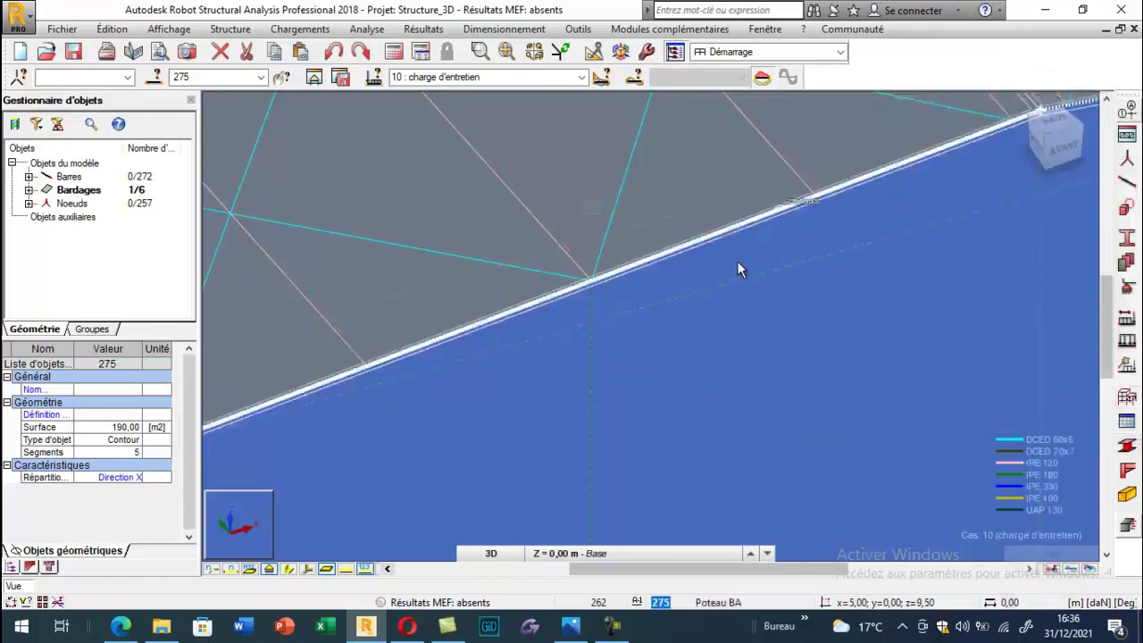
{"action": "scroll", "coordinate": [594, 297], "scroll_direction": "down", "scroll_amount": 4}
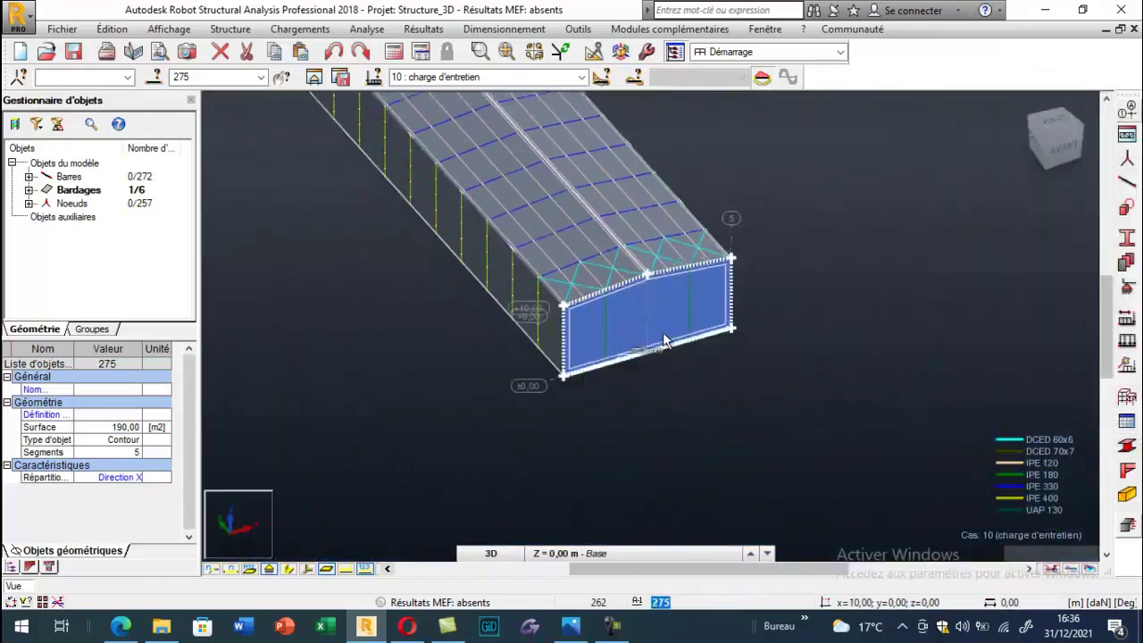
{"action": "left_click", "coordinate": [737, 408]}
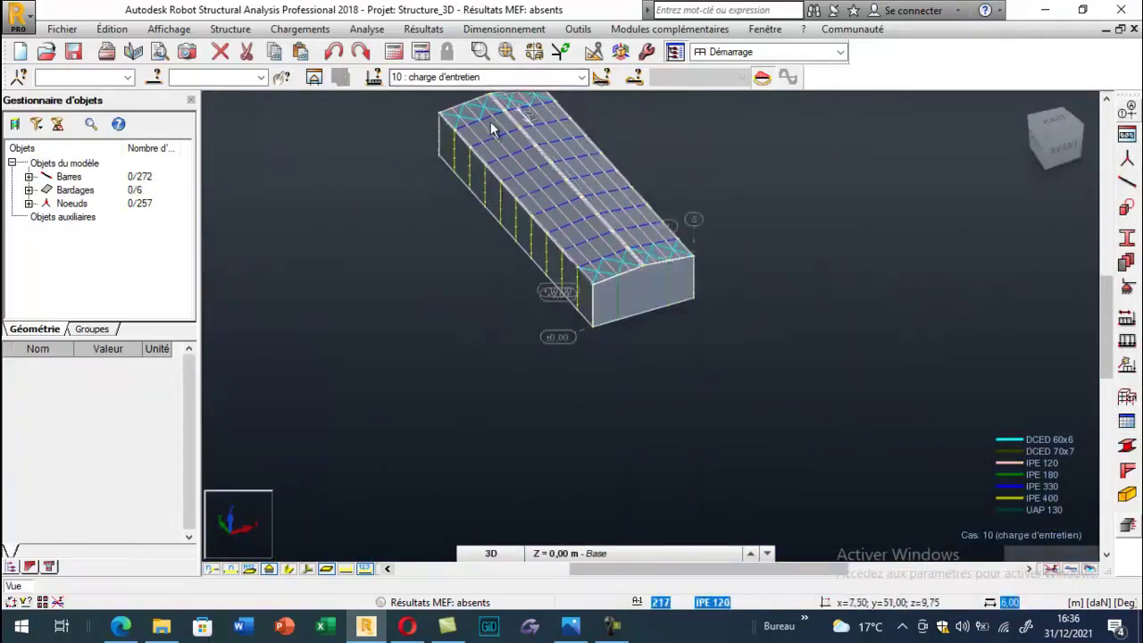
In the job preferences, set the steel and aluminium design code to NF EN 1993-1:2005/NA:2007/AC:2009
{"action": "left_click", "coordinate": [578, 28]}
{"action": "left_click", "coordinate": [629, 304]}
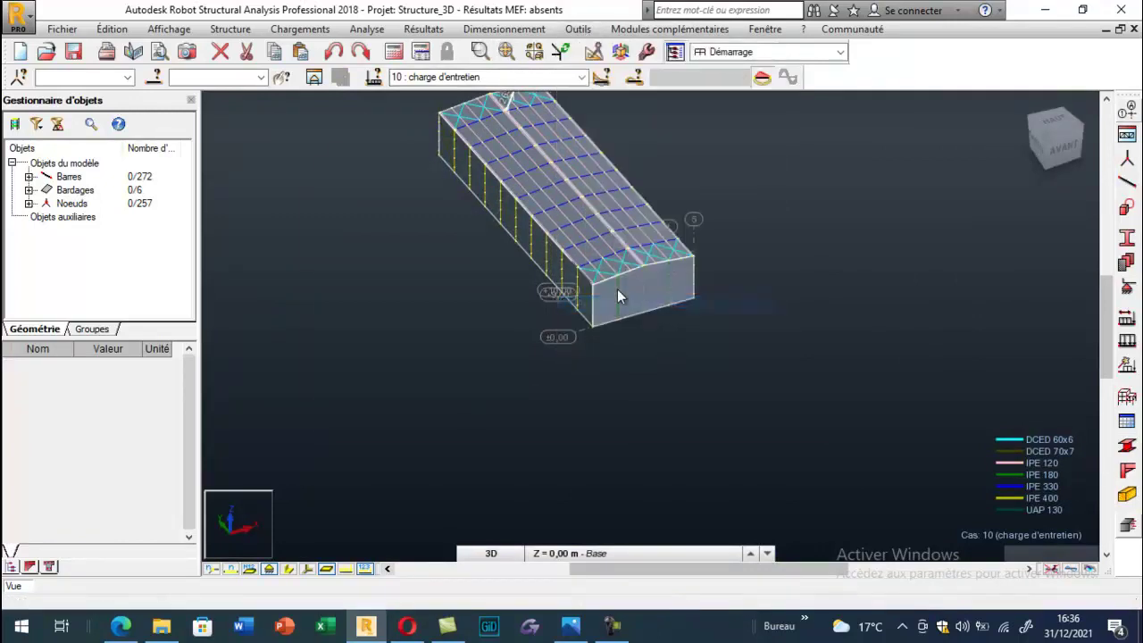
{"action": "left_click", "coordinate": [403, 318]}
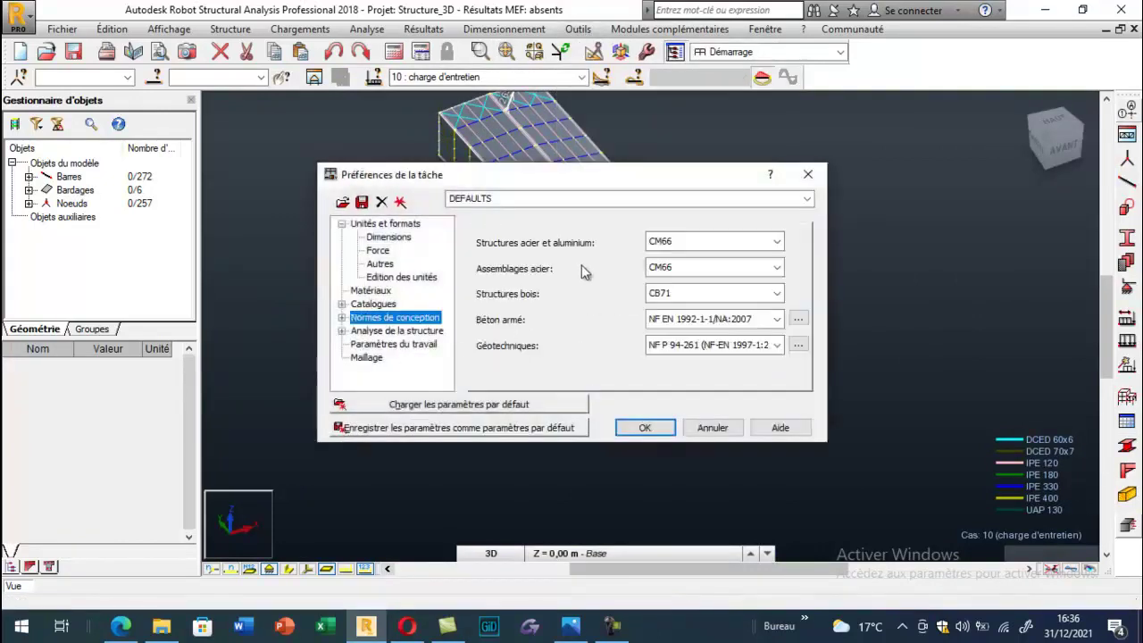
{"action": "left_click", "coordinate": [712, 242]}
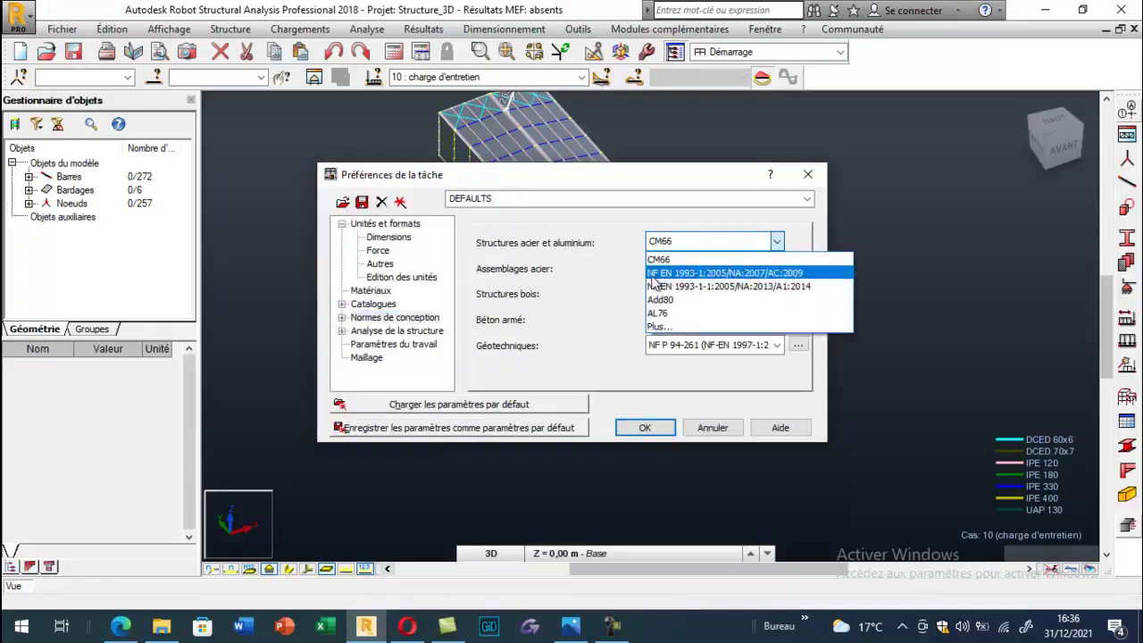
{"action": "left_click", "coordinate": [700, 275]}
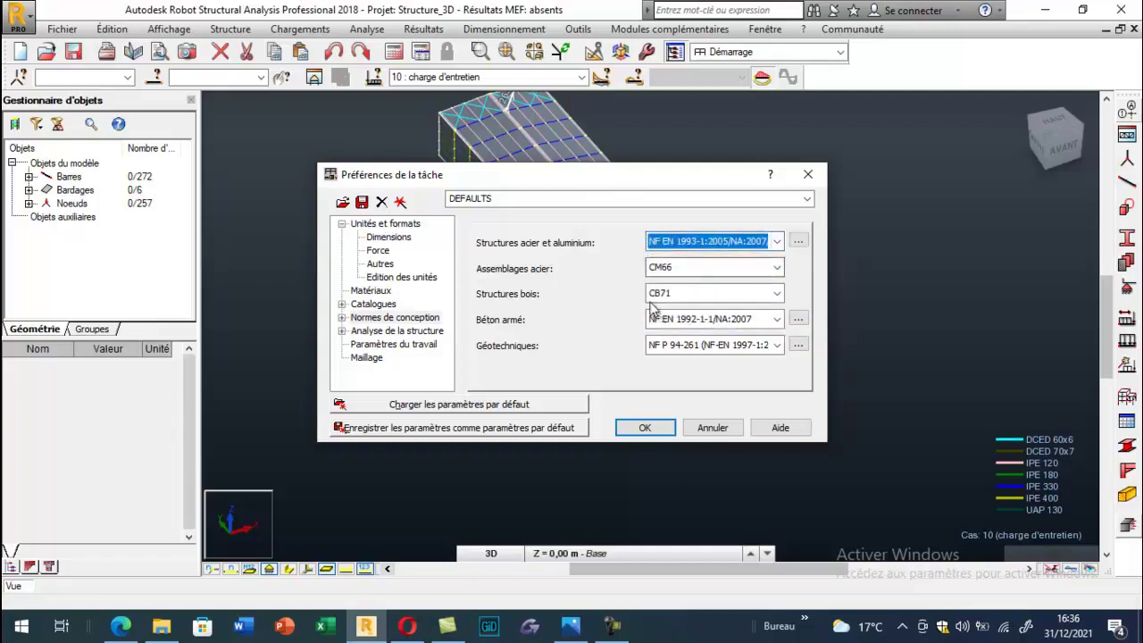
Set the load combination code to NF EN 1990/NA Décembre 2011 and apply the job preferences
{"action": "left_click", "coordinate": [342, 318]}
{"action": "left_click", "coordinate": [383, 329]}
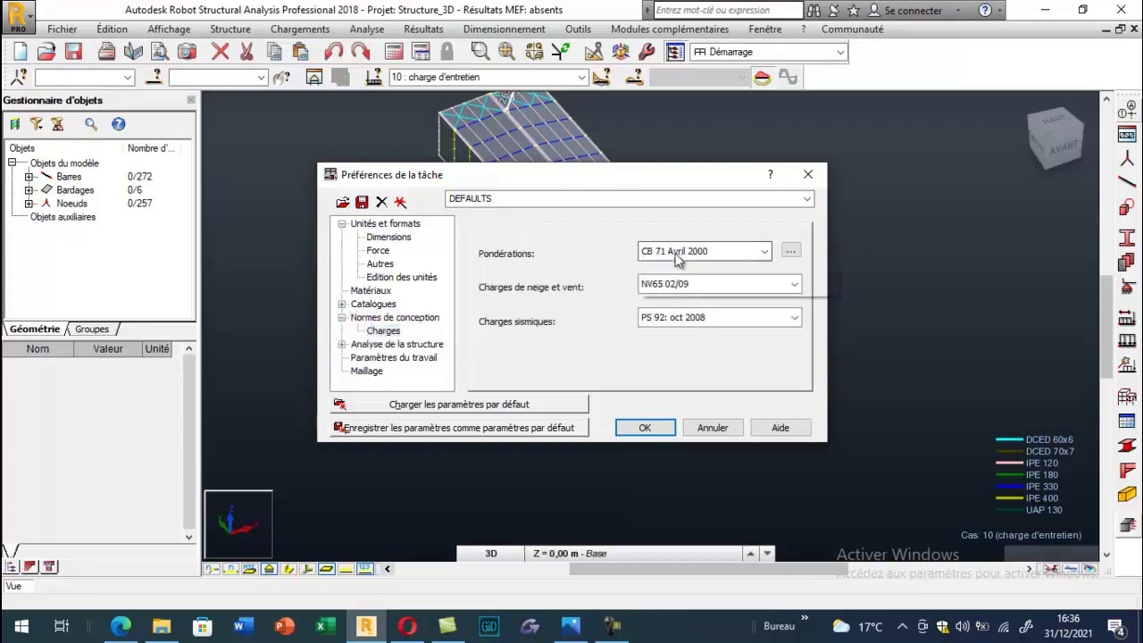
{"action": "left_click", "coordinate": [678, 254]}
{"action": "left_click", "coordinate": [704, 364]}
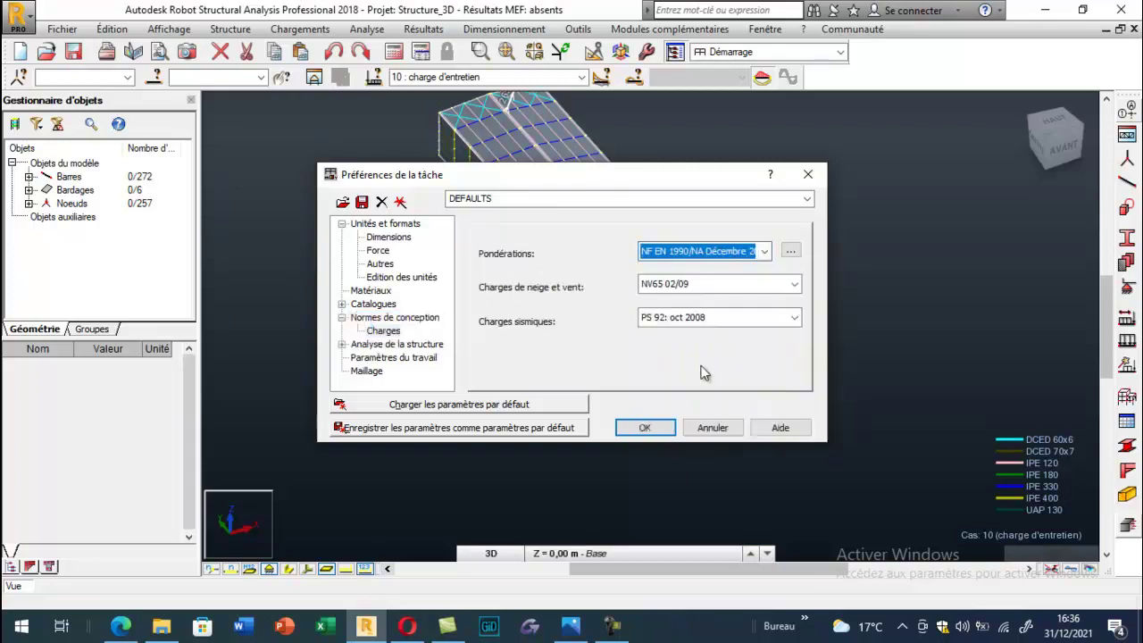
{"action": "left_click", "coordinate": [645, 429]}
{"action": "left_click", "coordinate": [690, 360]}
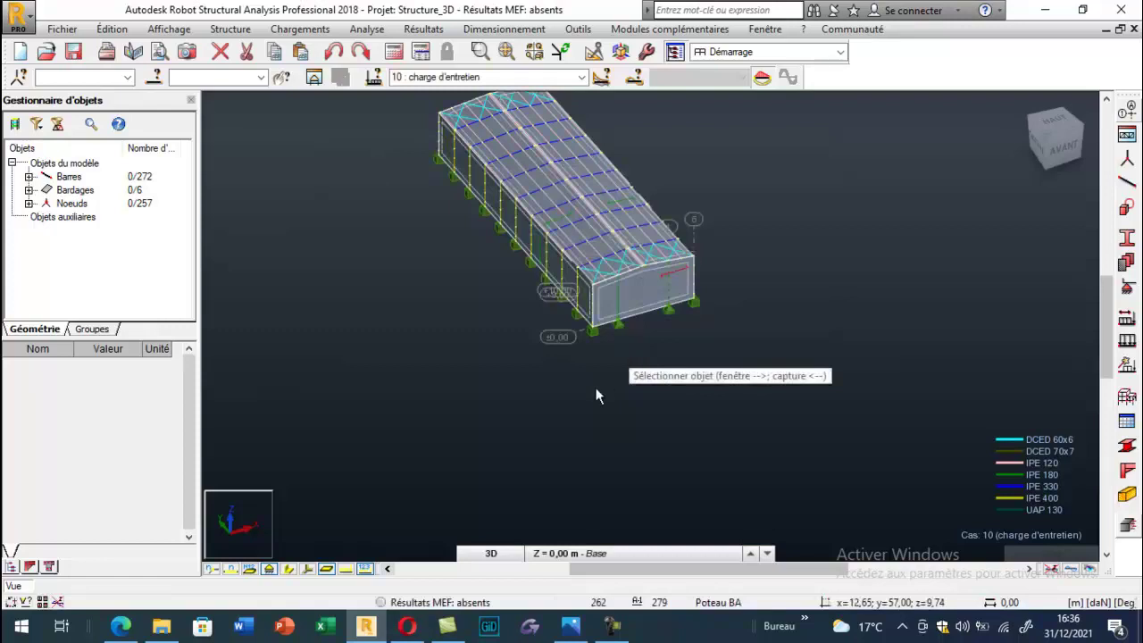
Set up complete automatic load combinations per NF EN 1990/NA, excluding the ACC and FEU combination types
{"action": "scroll", "coordinate": [605, 375], "scroll_direction": "up", "scroll_amount": 2}
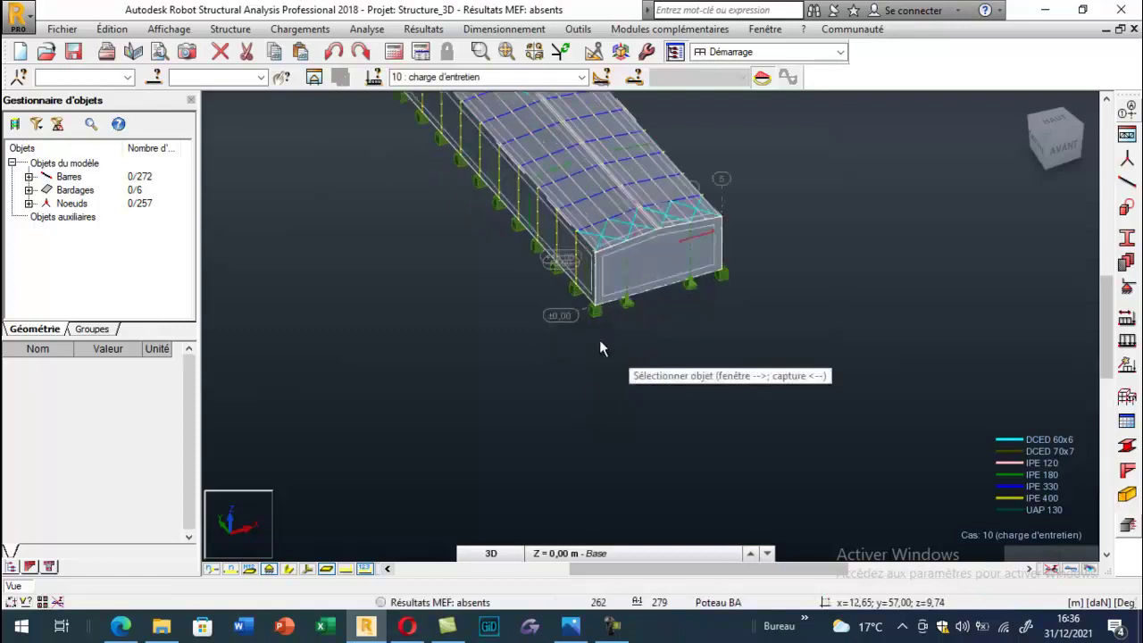
{"action": "left_click", "coordinate": [297, 30]}
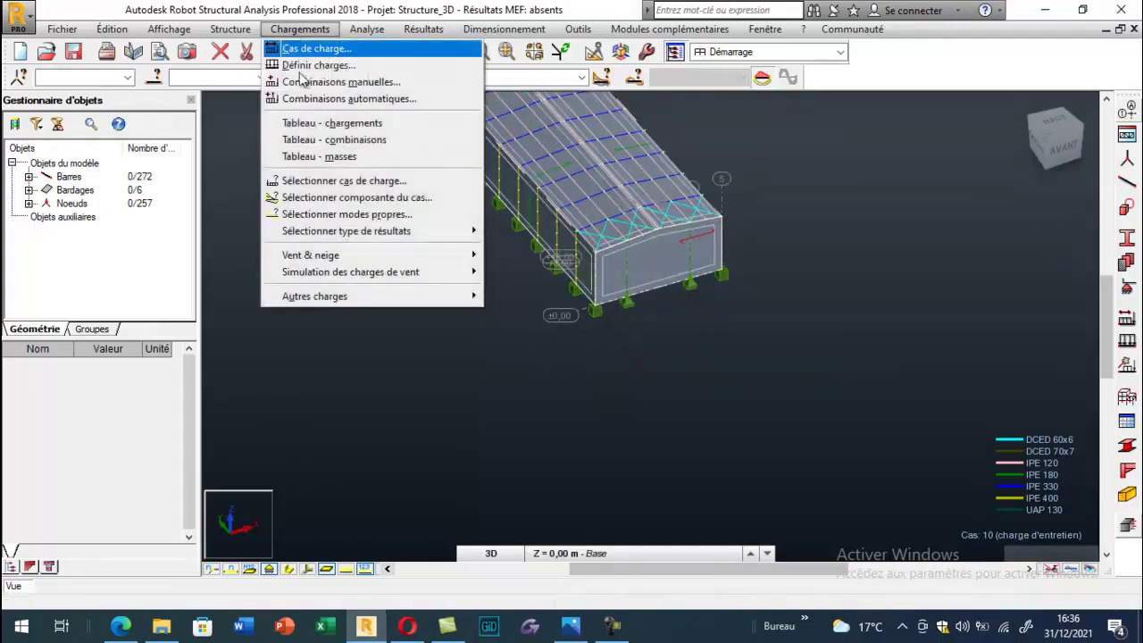
{"action": "left_click", "coordinate": [343, 99]}
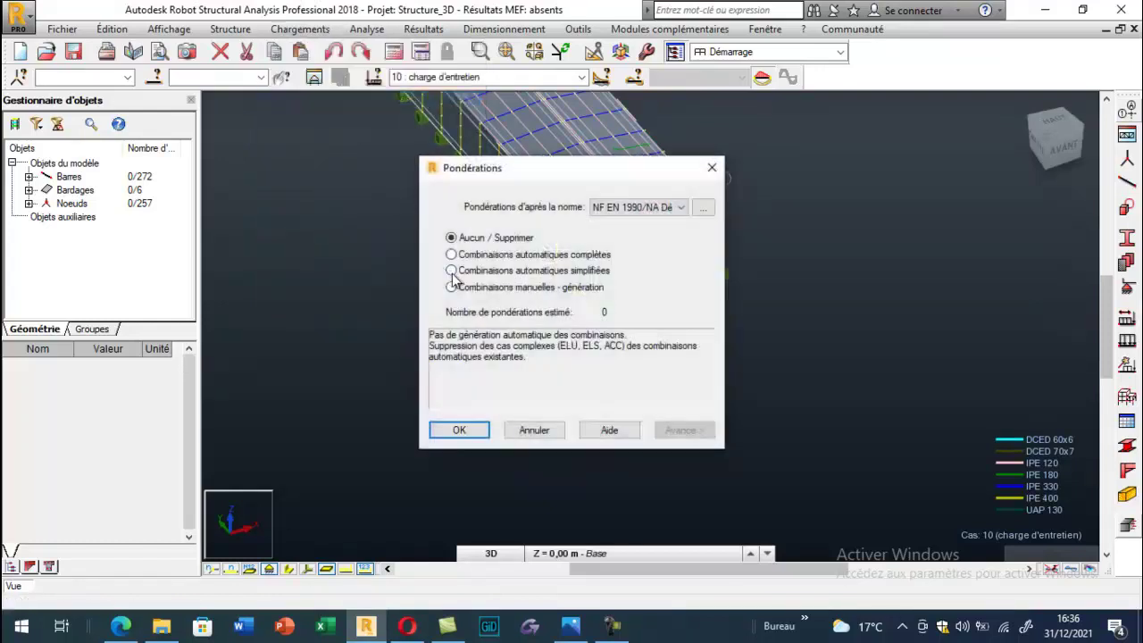
{"action": "left_click", "coordinate": [452, 254]}
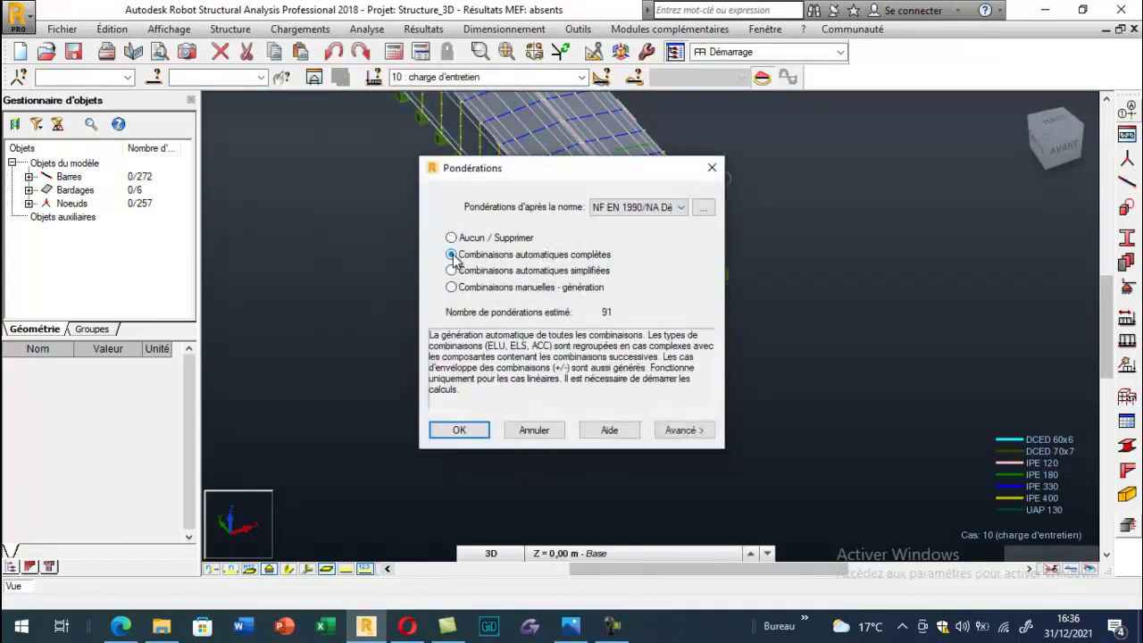
{"action": "left_click", "coordinate": [669, 429]}
{"action": "left_click", "coordinate": [597, 366]}
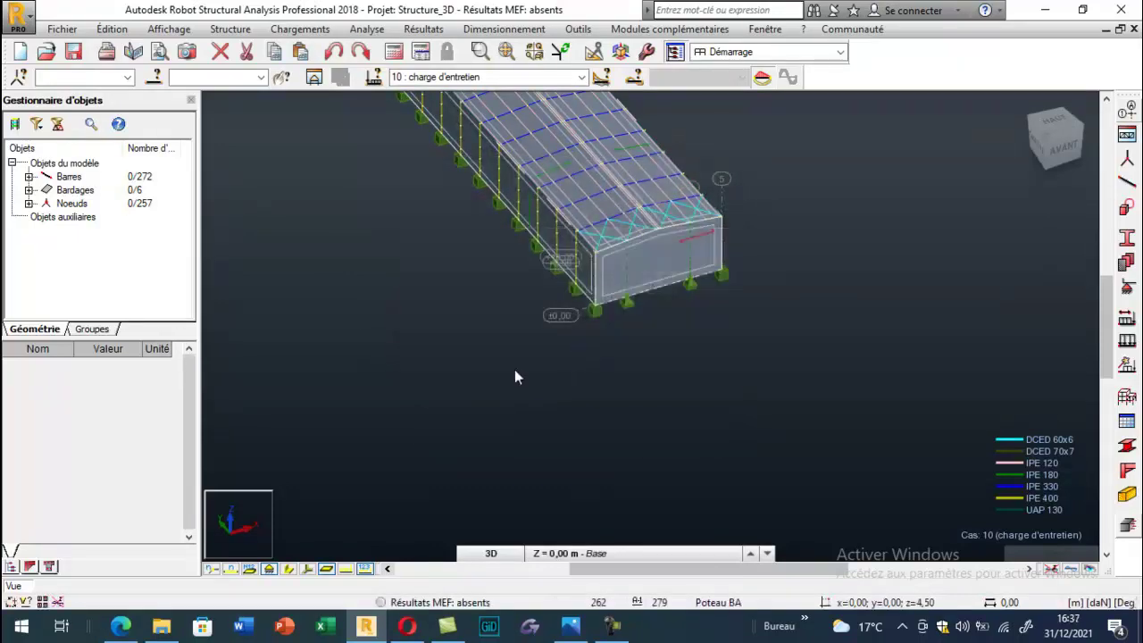
{"action": "left_click", "coordinate": [419, 335]}
{"action": "left_click", "coordinate": [421, 360]}
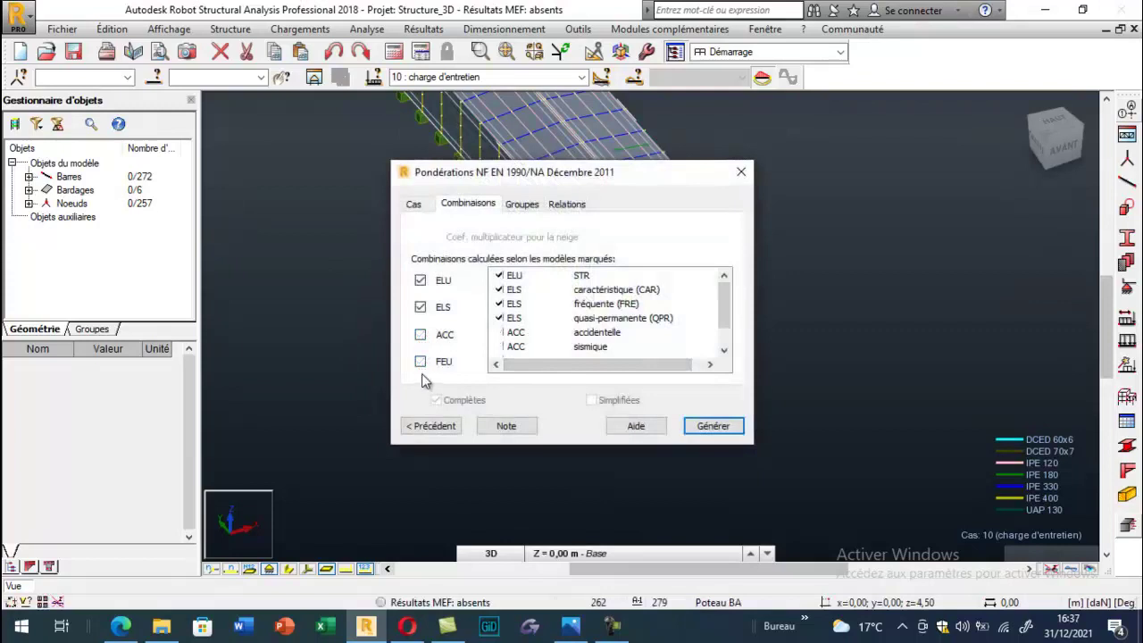
Set the coefficient of wind cases 1 to 8 to 1.20 for the automatic combinations and check the case list
{"action": "left_click", "coordinate": [414, 204]}
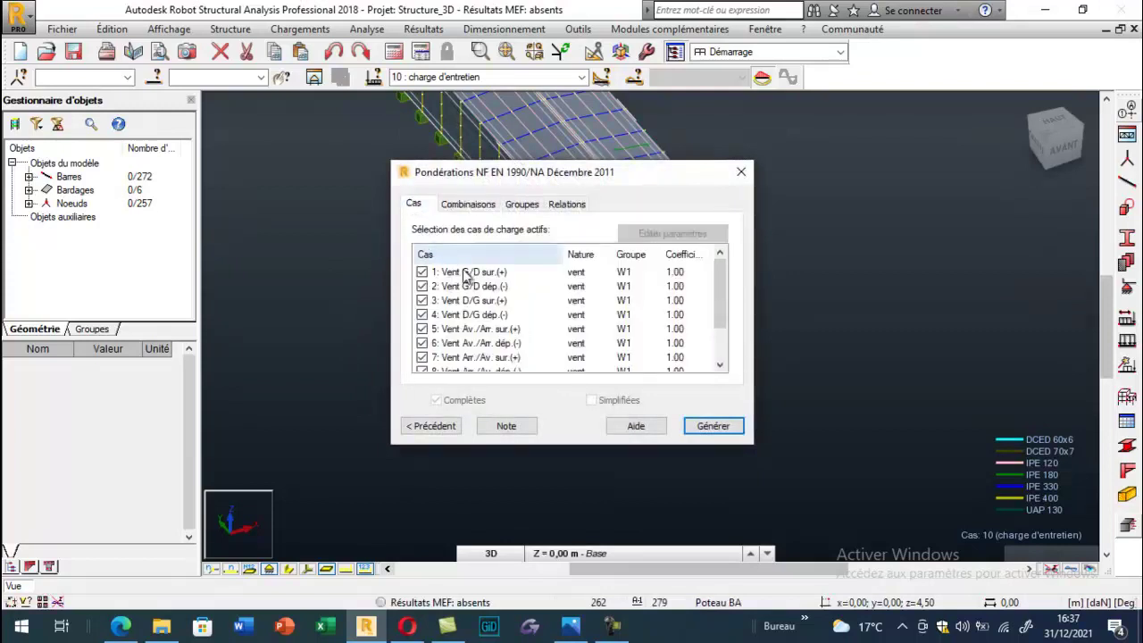
{"action": "mouse_move", "coordinate": [723, 291]}
{"action": "left_mouse_down"}
{"action": "mouse_move", "coordinate": [719, 322]}
{"action": "mouse_move", "coordinate": [718, 278]}
{"action": "left_mouse_up"}
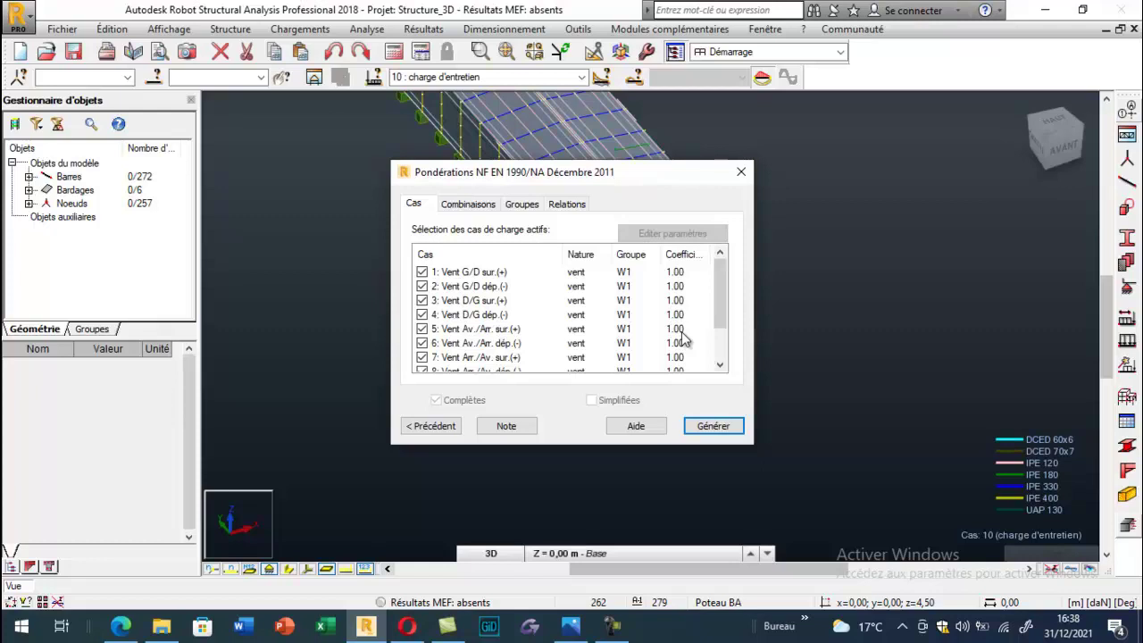
{"action": "left_click", "coordinate": [676, 274]}
{"action": "left_click_drag", "start_coordinate": [676, 276], "coordinate": [669, 330]}
{"action": "scroll", "coordinate": [667, 350], "scroll_direction": "down", "scroll_amount": 1}
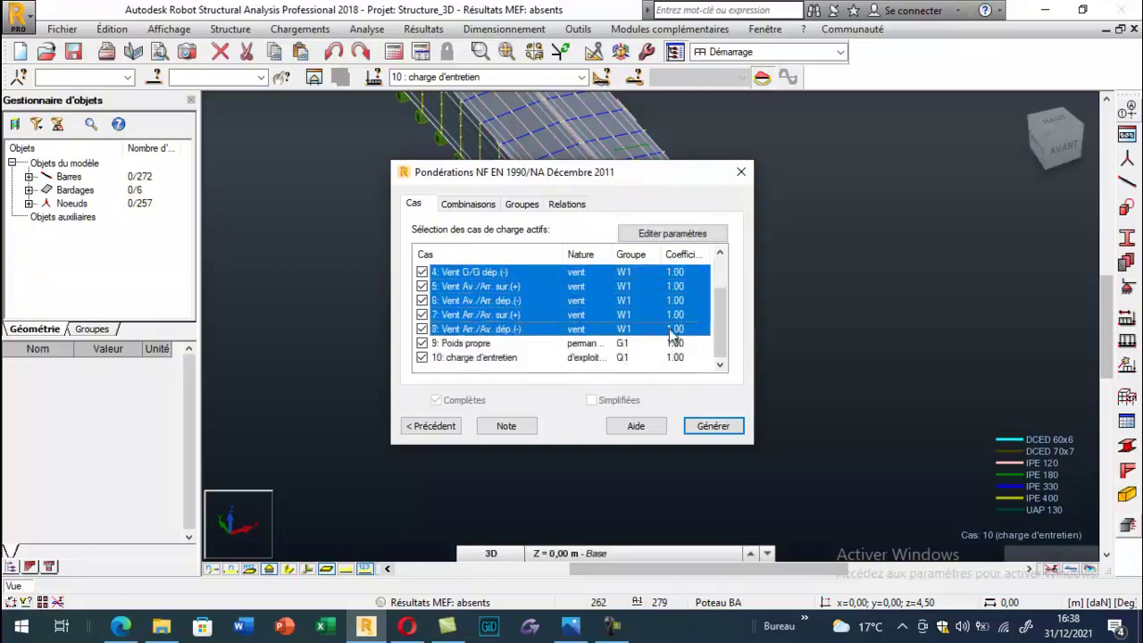
{"action": "left_click", "coordinate": [665, 241]}
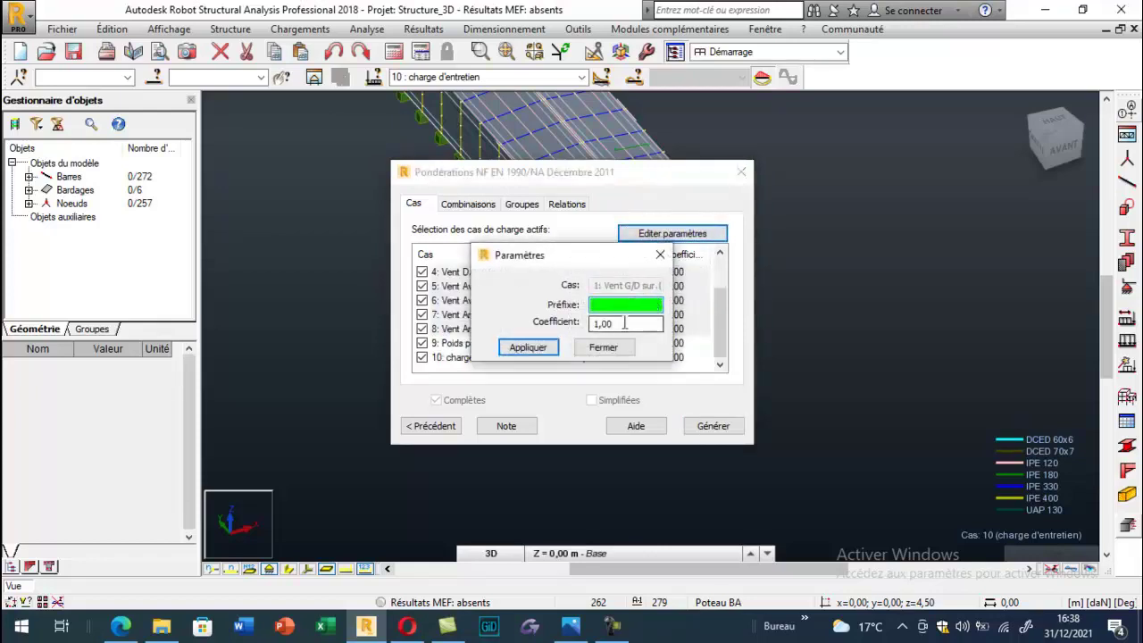
{"action": "double_click", "coordinate": [624, 323]}
{"action": "left_click", "coordinate": [521, 347]}
{"action": "left_click", "coordinate": [592, 348]}
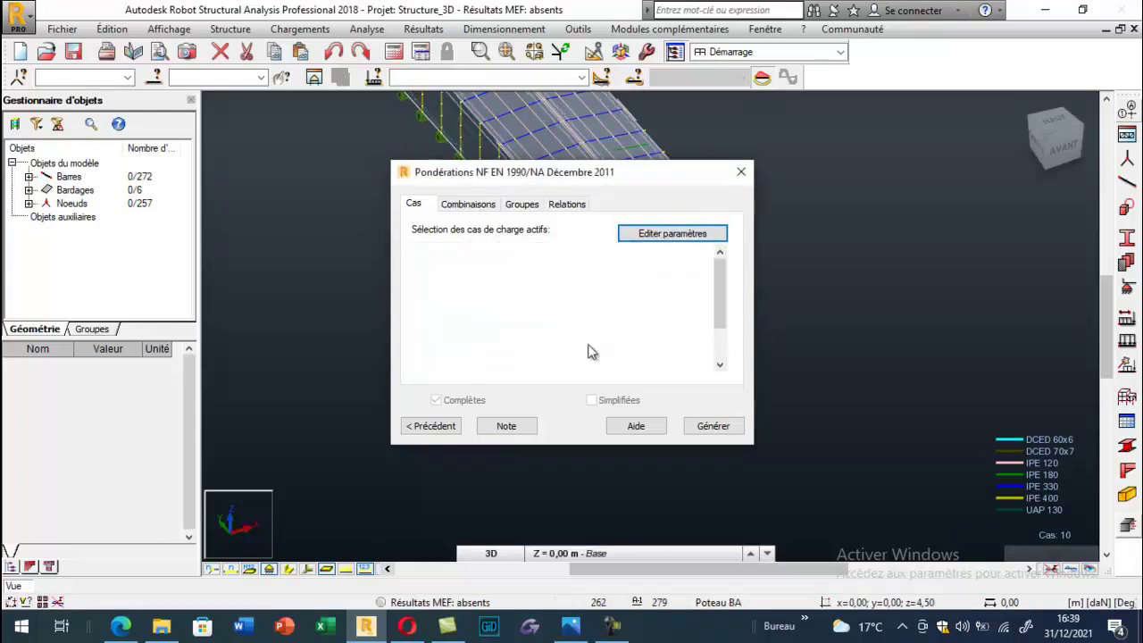
{"action": "mouse_move", "coordinate": [720, 298]}
{"action": "left_mouse_down"}
{"action": "mouse_move", "coordinate": [723, 330]}
{"action": "mouse_move", "coordinate": [715, 301]}
{"action": "left_mouse_up"}
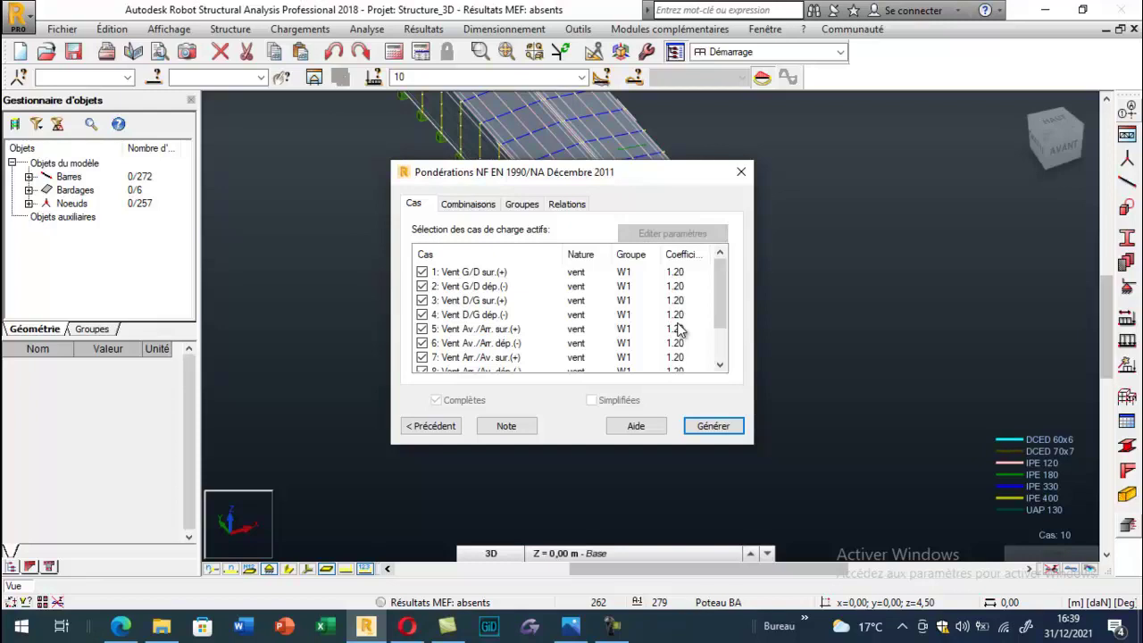
Review the combination types and the load case groups of the permanente, d'exploitation and vent natures
{"action": "left_click", "coordinate": [473, 203]}
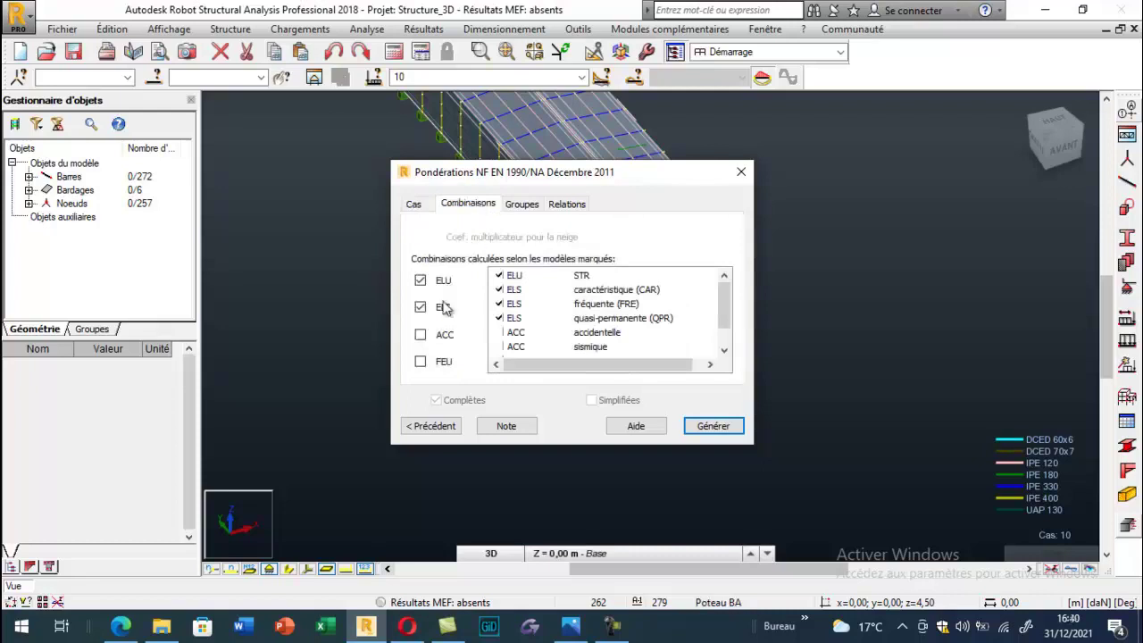
{"action": "left_click", "coordinate": [525, 210]}
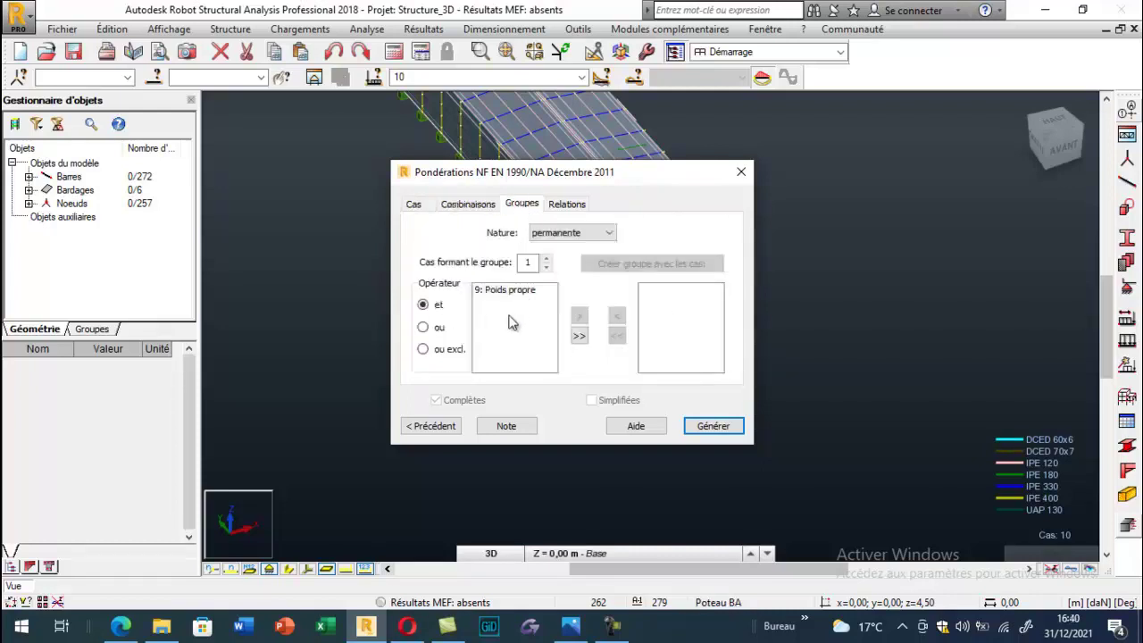
{"action": "left_click", "coordinate": [567, 233]}
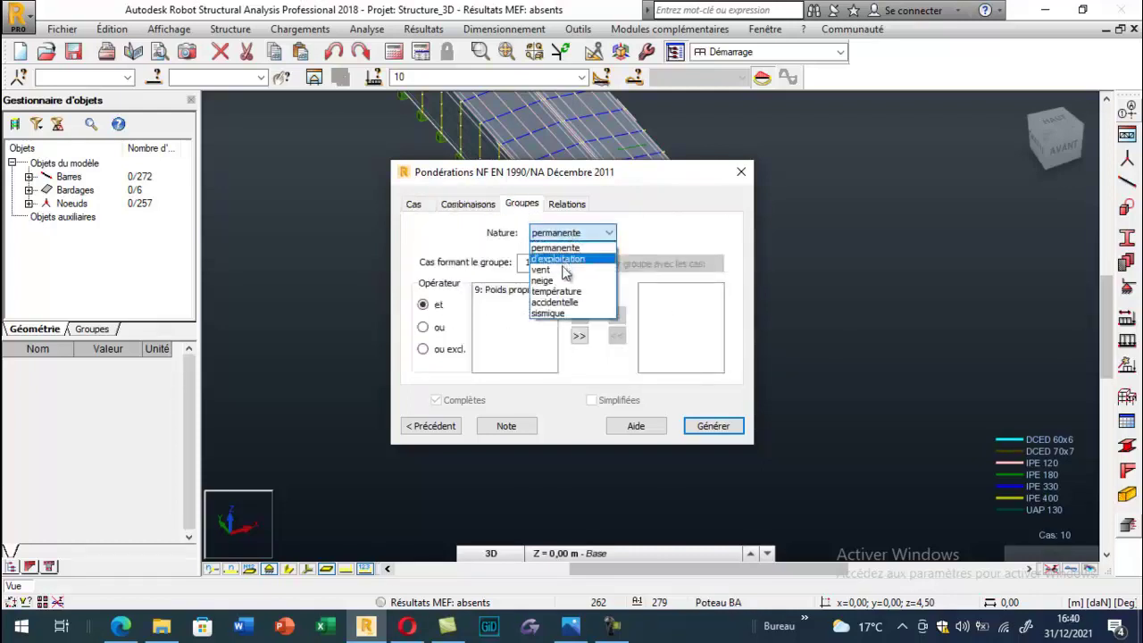
{"action": "left_click", "coordinate": [566, 253]}
{"action": "left_click", "coordinate": [562, 234]}
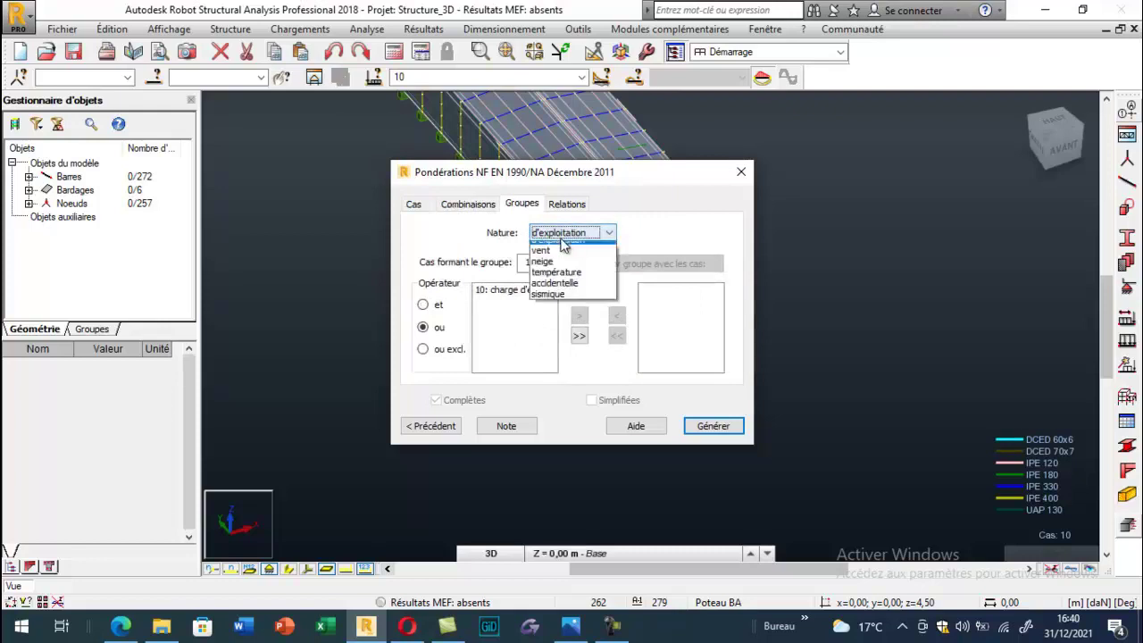
{"action": "left_click", "coordinate": [558, 272]}
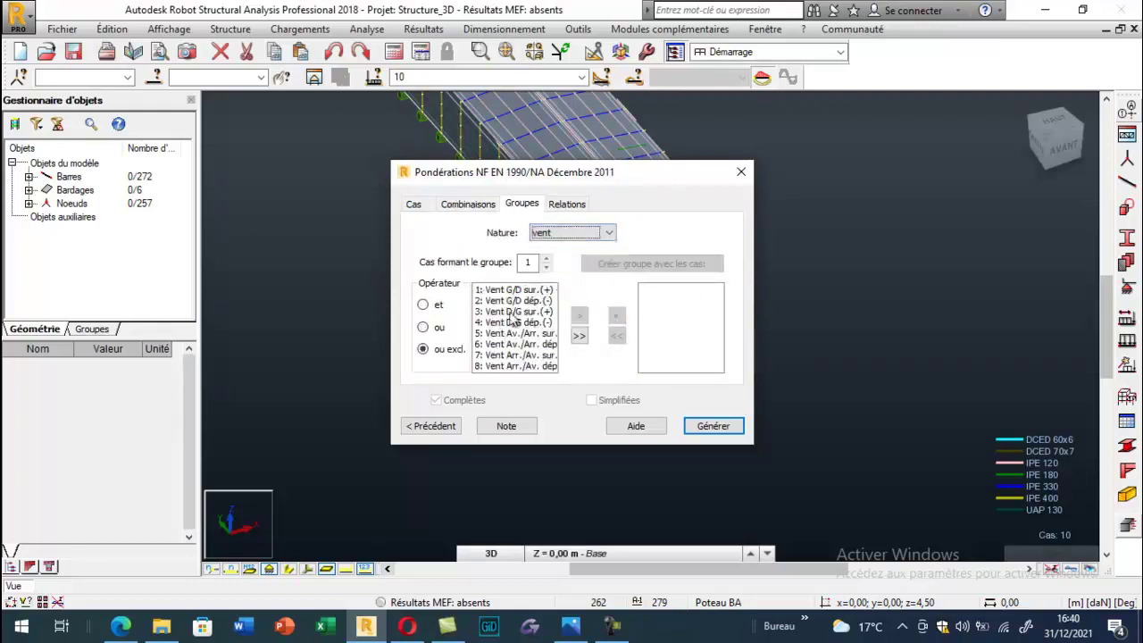
Add the permanent group G1 and the live load group Q1 to their combination relations
{"action": "left_click", "coordinate": [555, 205]}
{"action": "left_click", "coordinate": [506, 361]}
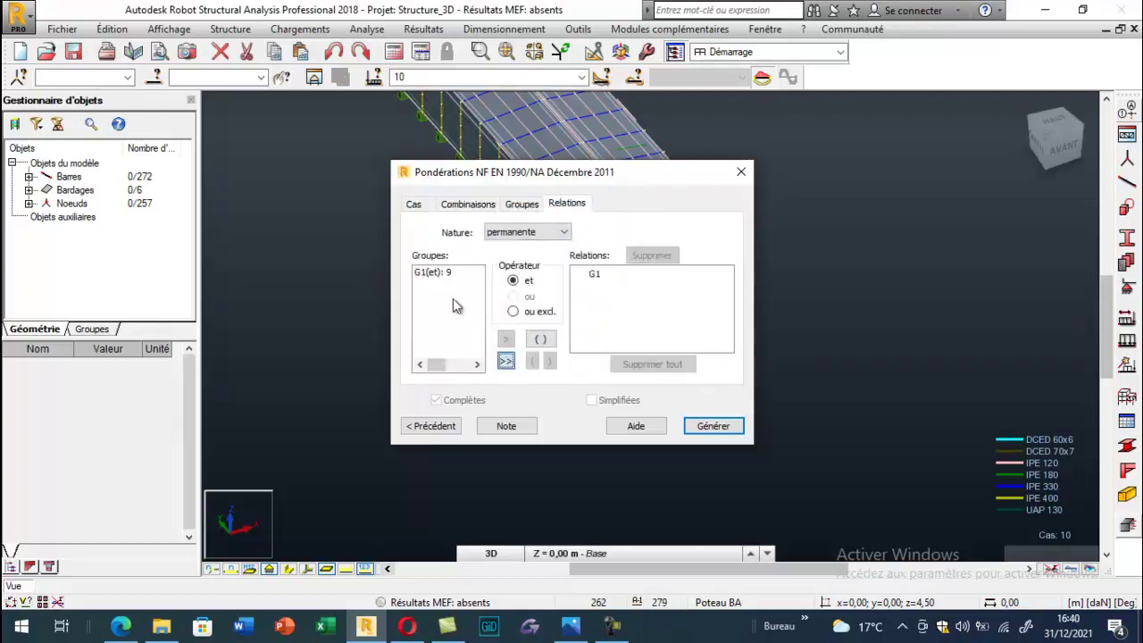
{"action": "left_click", "coordinate": [557, 233]}
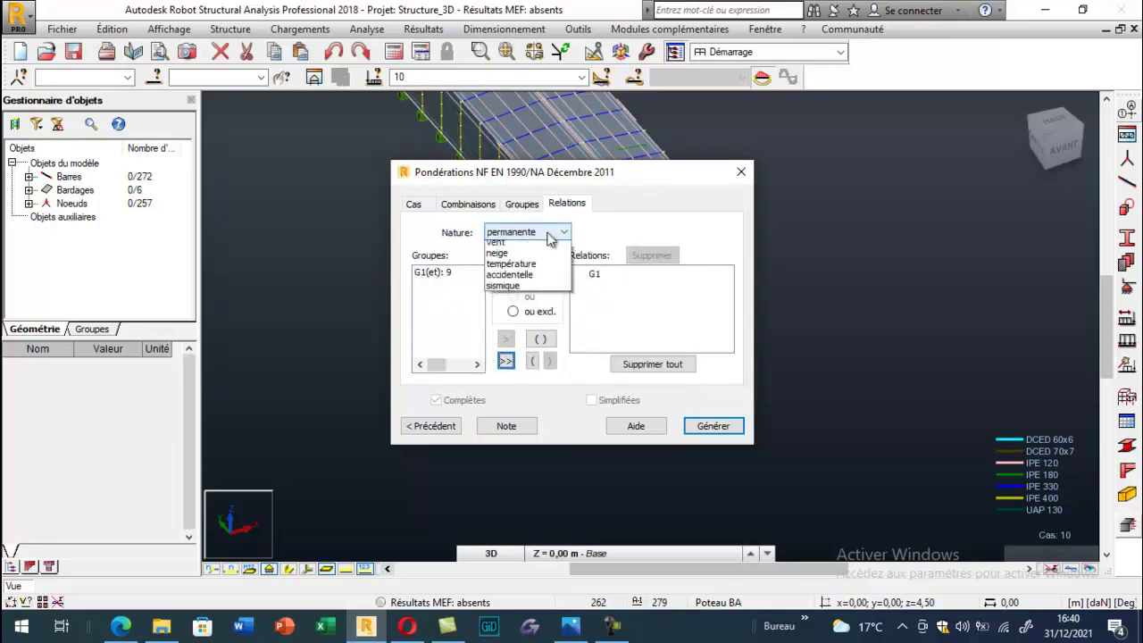
{"action": "left_click", "coordinate": [522, 260]}
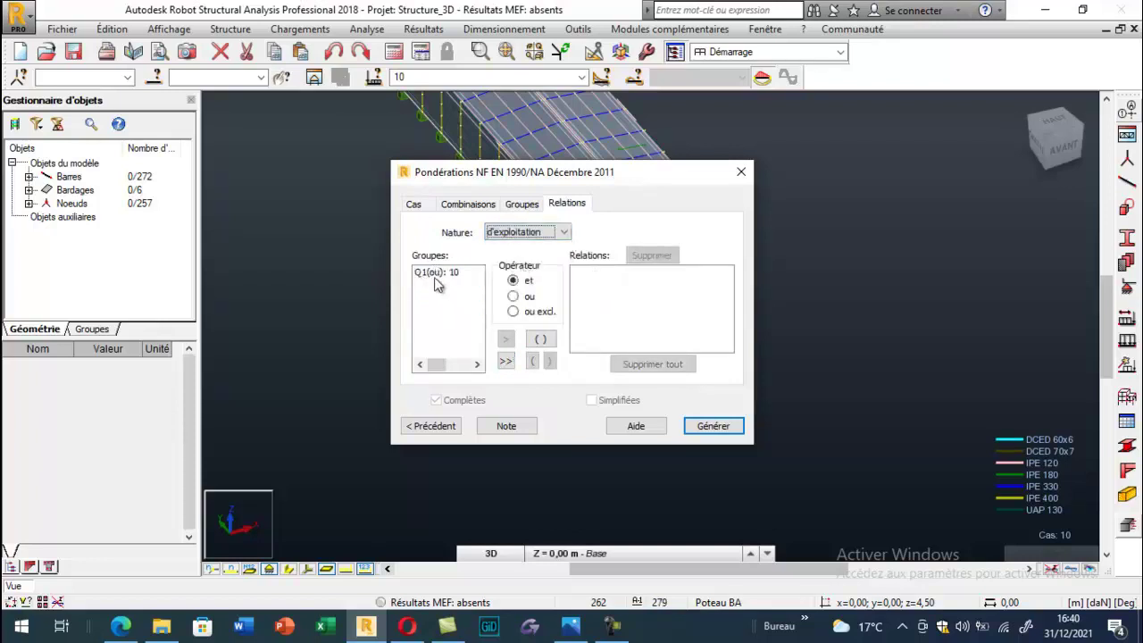
{"action": "left_click", "coordinate": [505, 362]}
Add the wind group W1 to its combination relations and generate the automatic load combinations
{"action": "left_click", "coordinate": [524, 233]}
{"action": "left_click", "coordinate": [513, 243]}
{"action": "left_click", "coordinate": [513, 234]}
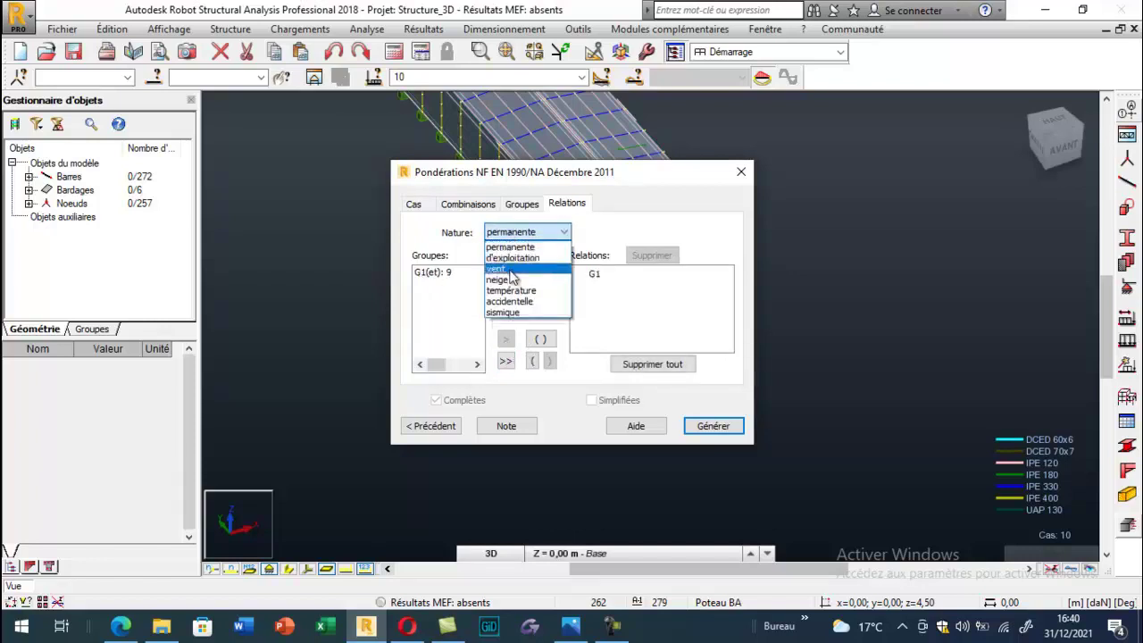
{"action": "left_click", "coordinate": [511, 270]}
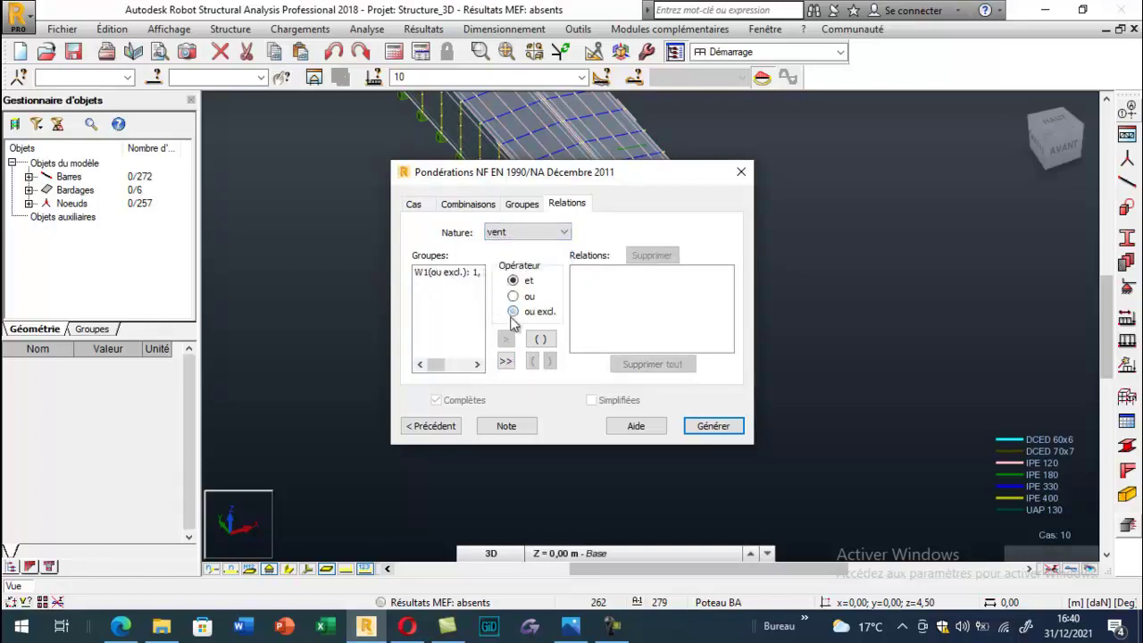
{"action": "left_click", "coordinate": [505, 360]}
{"action": "left_click", "coordinate": [712, 426]}
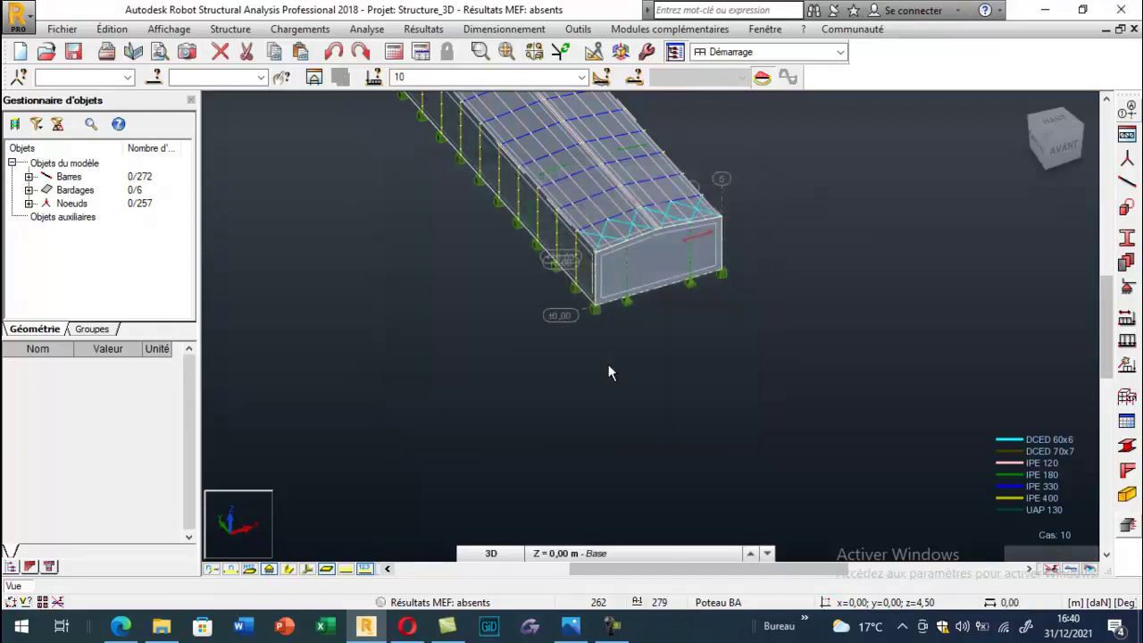
Run the structural analysis, continuing past the verification errors, and highlight the bars concerned by the haunch length error
{"action": "left_click", "coordinate": [393, 51]}
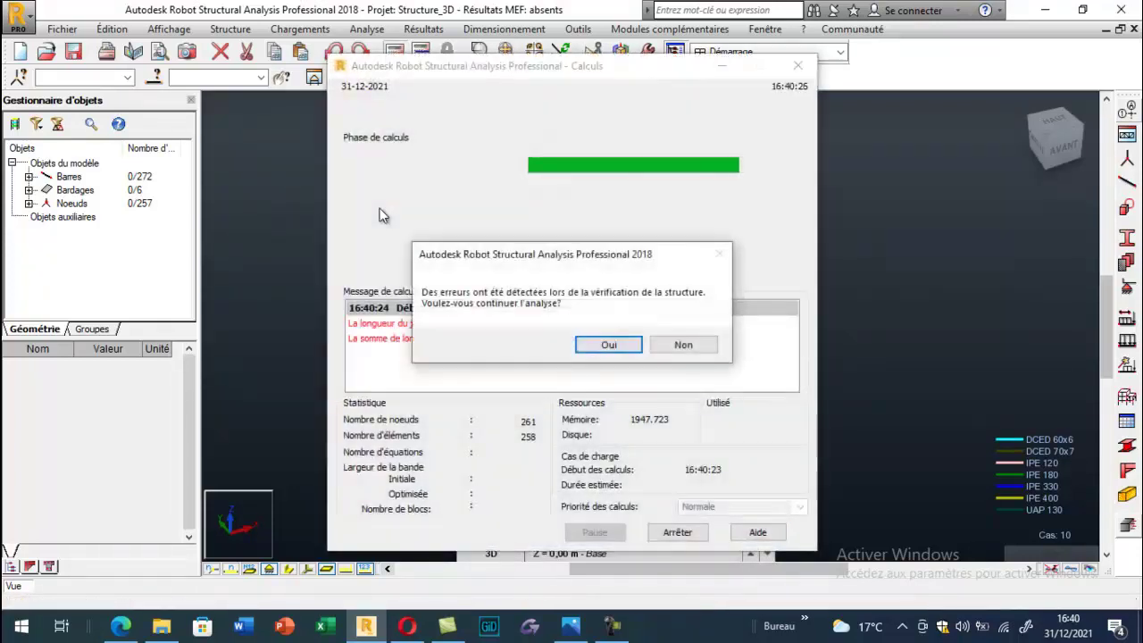
{"action": "left_click", "coordinate": [599, 348]}
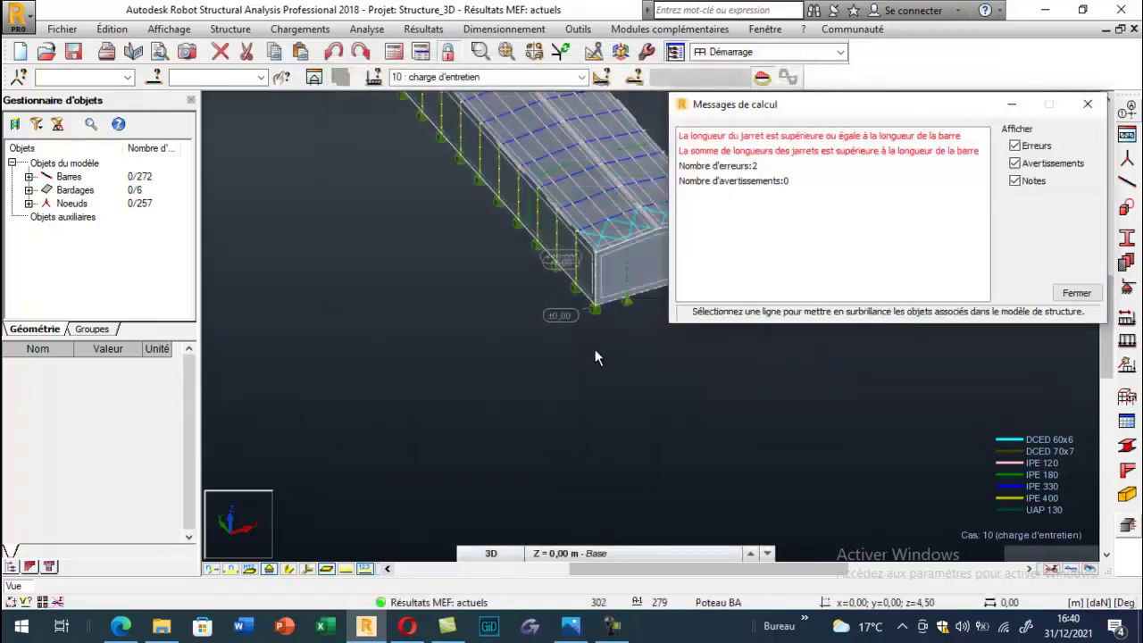
{"action": "left_click", "coordinate": [756, 143]}
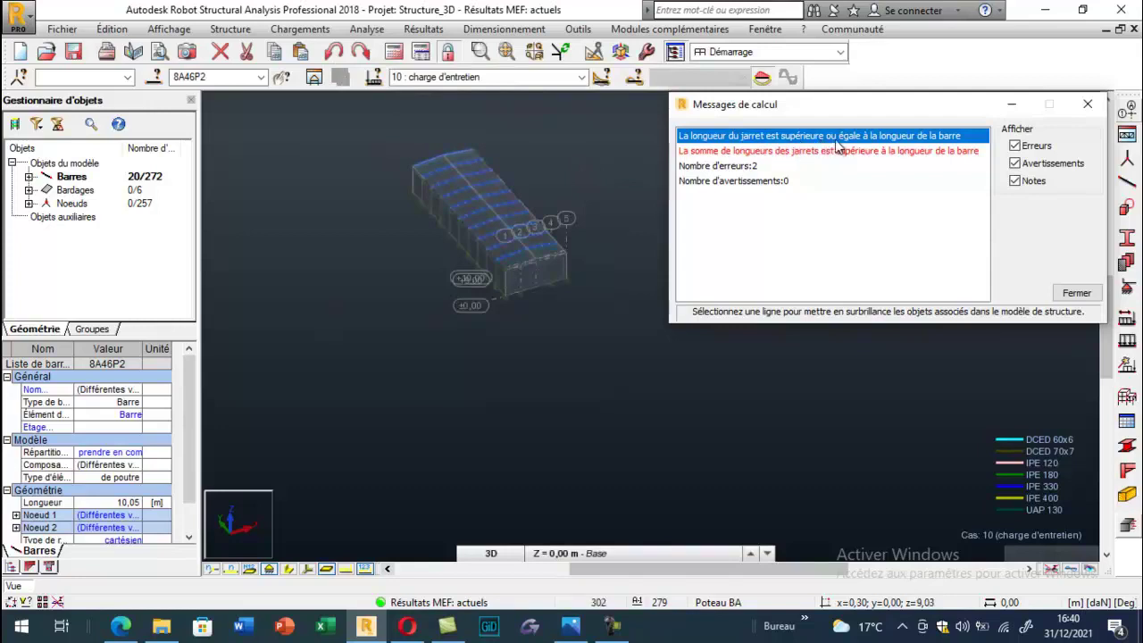
{"action": "left_click", "coordinate": [1087, 105]}
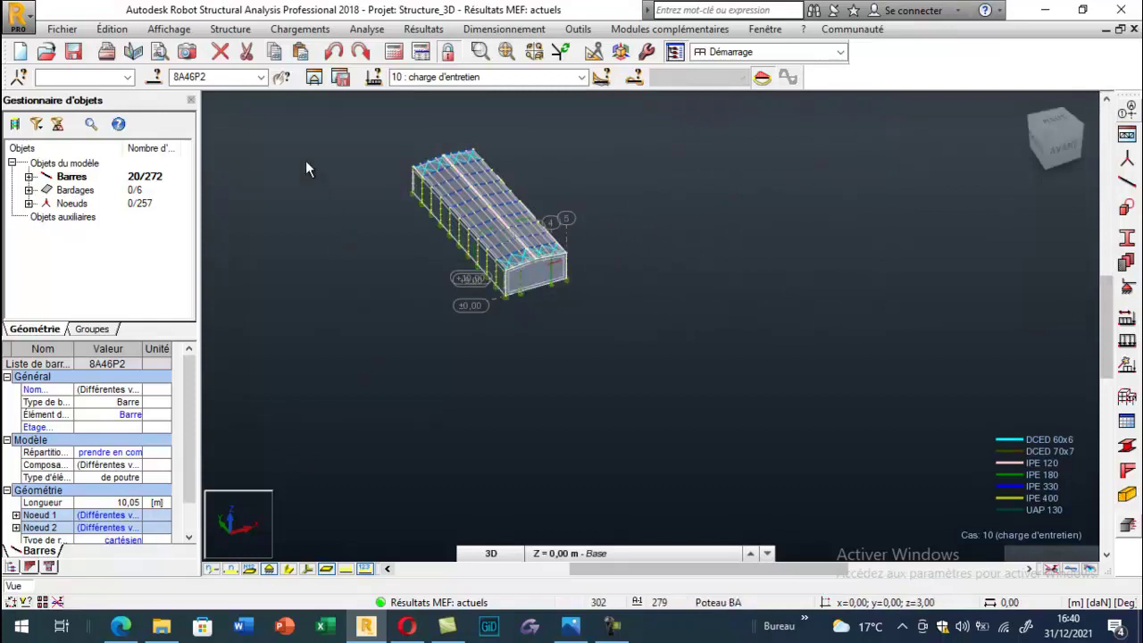
Select all bars with IPE 330 and IPE 400 sections and isolate them in a separate edit view
{"action": "left_click", "coordinate": [153, 77]}
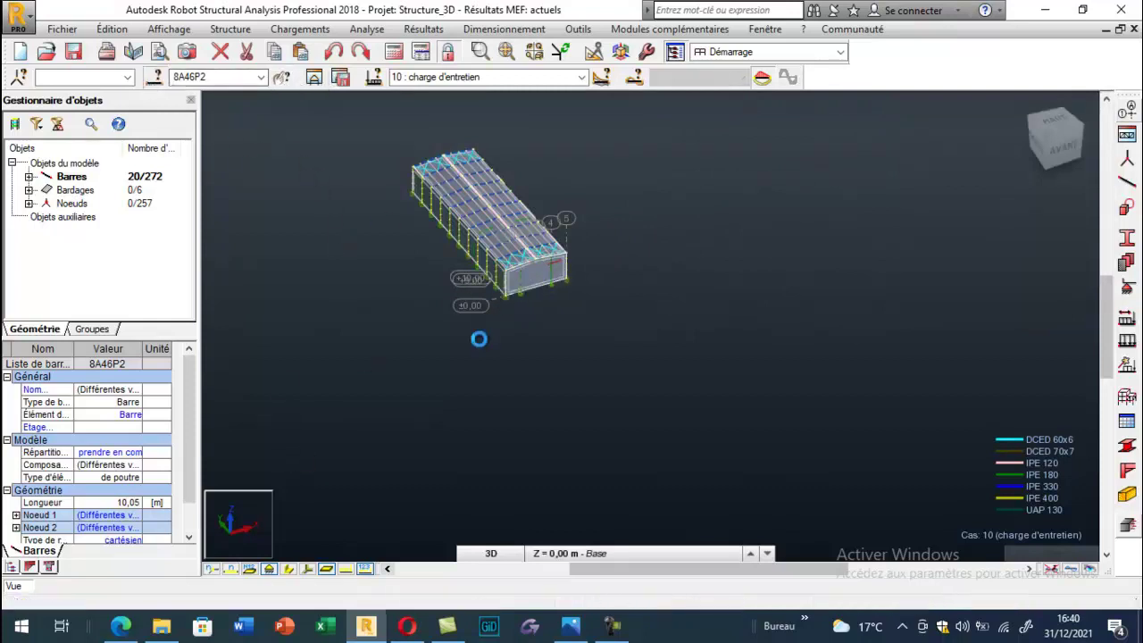
{"action": "left_click", "coordinate": [1012, 287]}
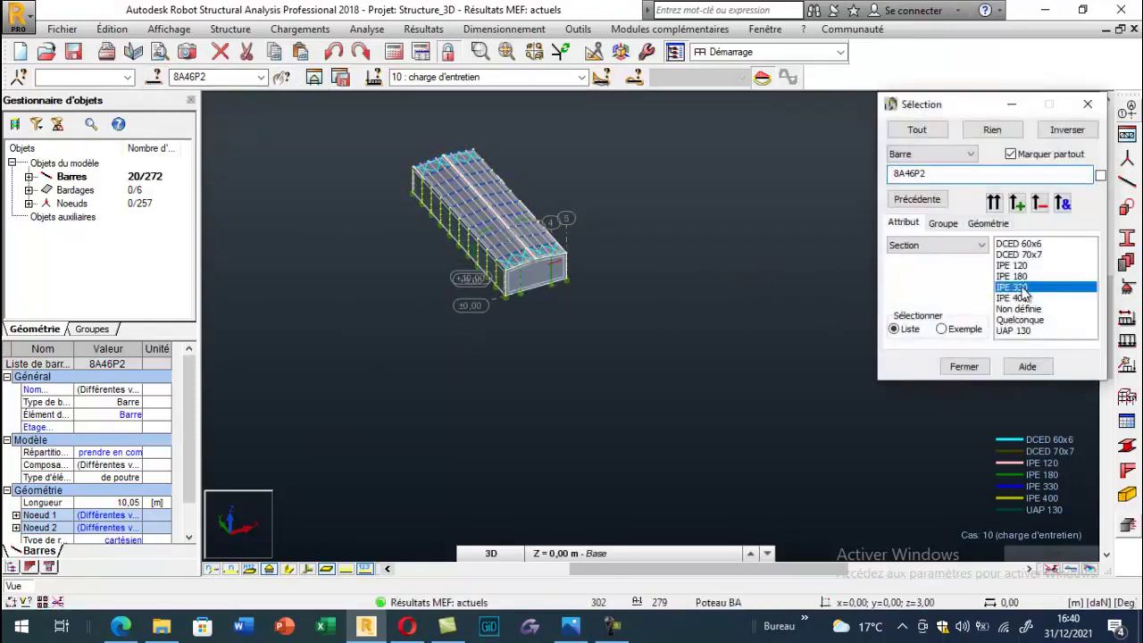
{"action": "left_click", "coordinate": [1012, 297], "text": "ctrl"}
{"action": "left_click", "coordinate": [994, 203]}
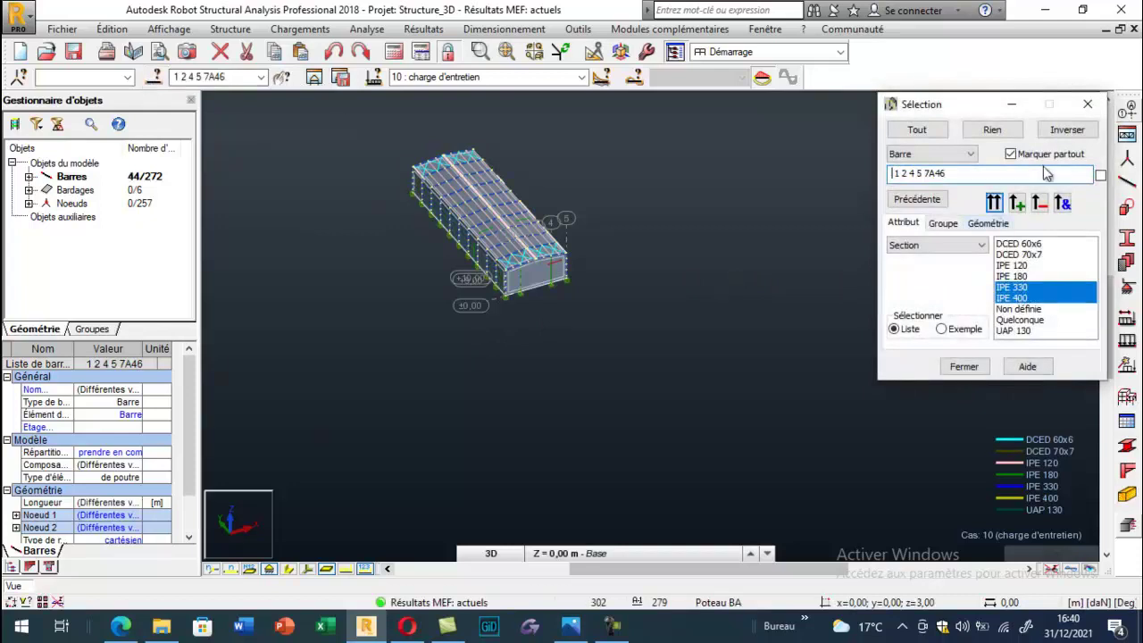
{"action": "left_click", "coordinate": [1087, 104]}
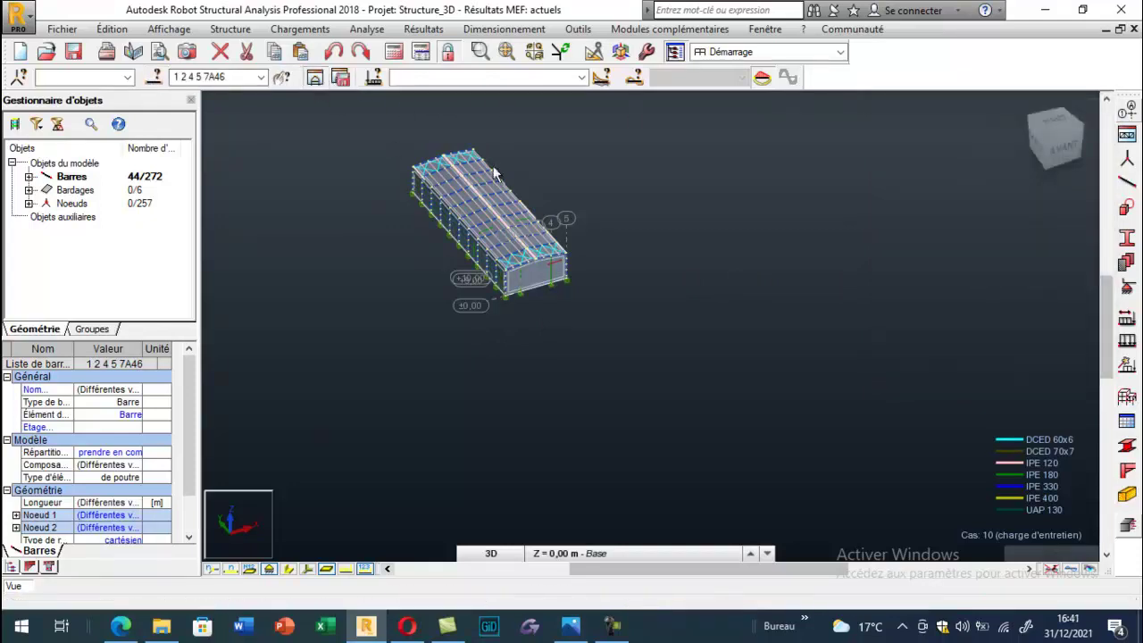
{"action": "left_click", "coordinate": [313, 77]}
Display the section shapes of the isolated portal frames and examine the haunches at the eaves and ridge
{"action": "scroll", "coordinate": [430, 201], "scroll_direction": "up", "scroll_amount": 5}
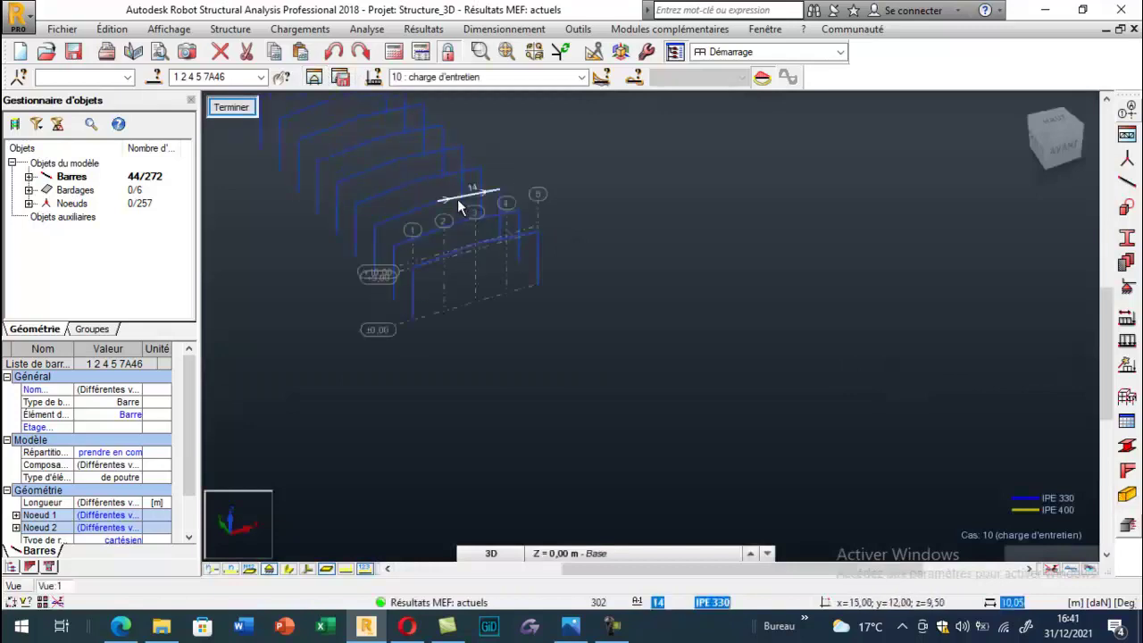
{"action": "scroll", "coordinate": [429, 204], "scroll_direction": "up", "scroll_amount": 3}
{"action": "left_click", "coordinate": [424, 237]}
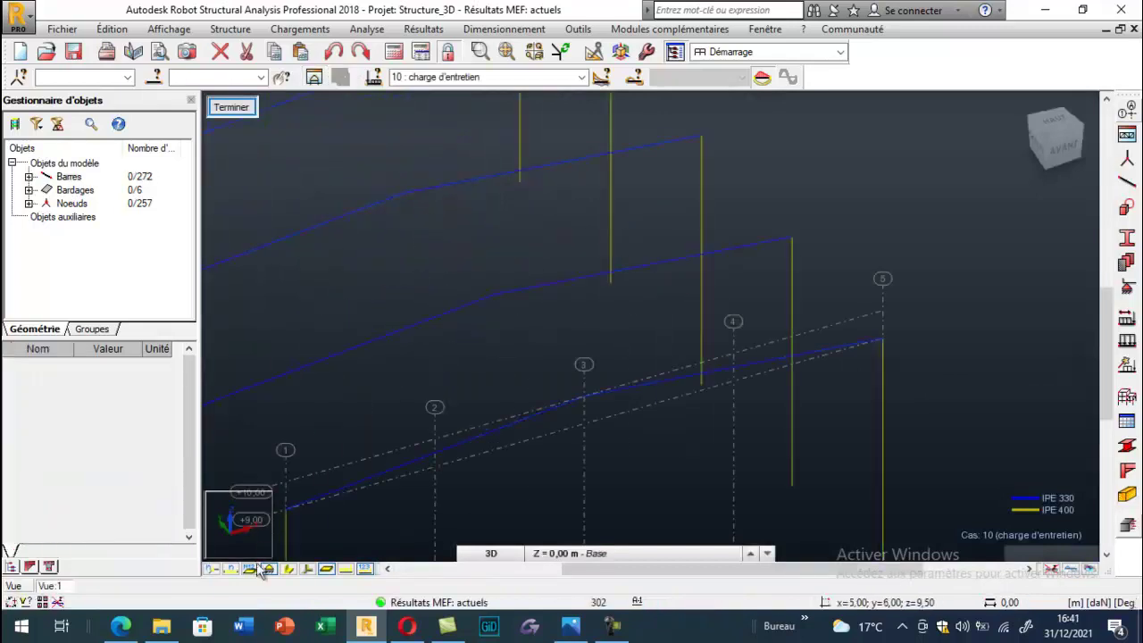
{"action": "left_click", "coordinate": [288, 569]}
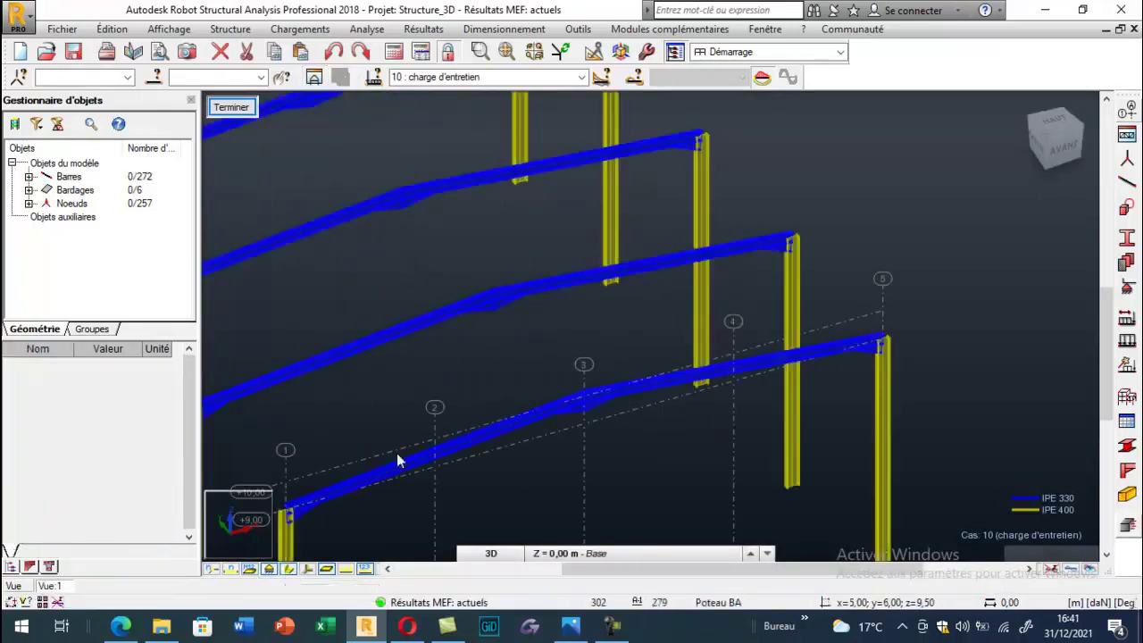
{"action": "scroll", "coordinate": [838, 233], "scroll_direction": "down", "scroll_amount": 5}
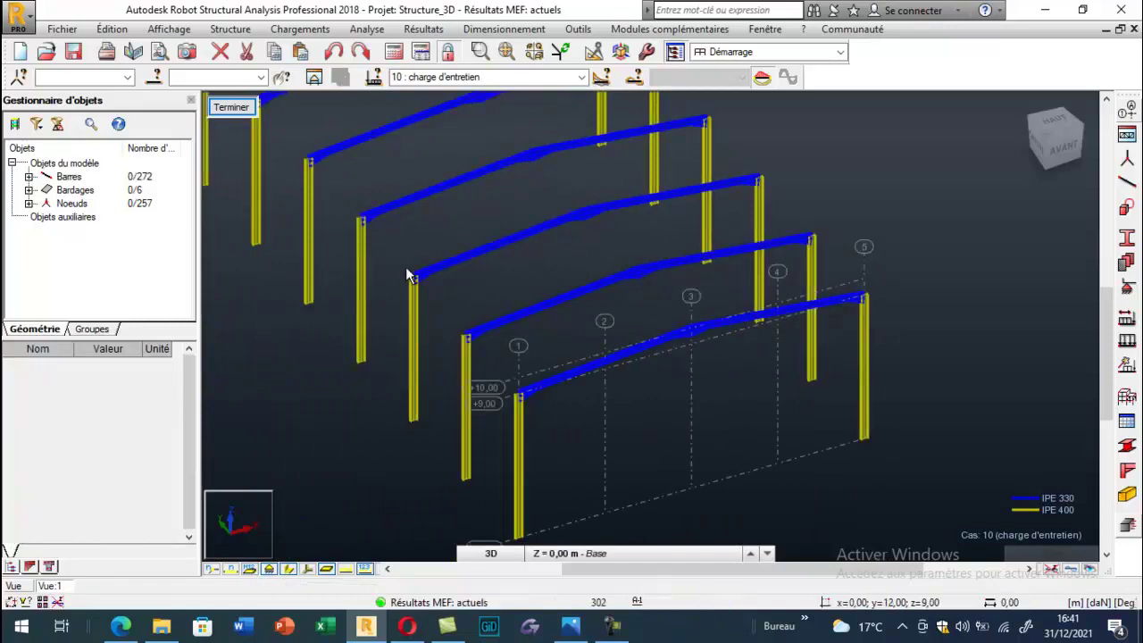
{"action": "scroll", "coordinate": [418, 281], "scroll_direction": "up", "scroll_amount": 5}
{"action": "scroll", "coordinate": [427, 290], "scroll_direction": "up", "scroll_amount": 2}
{"action": "scroll", "coordinate": [415, 322], "scroll_direction": "down", "scroll_amount": 4}
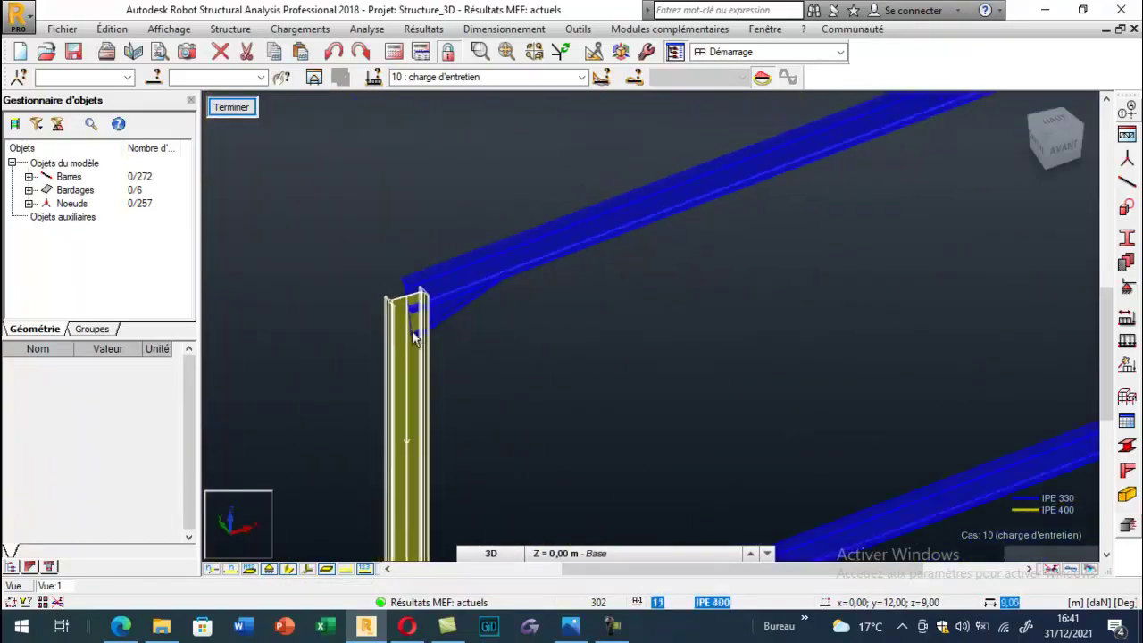
{"action": "scroll", "coordinate": [412, 339], "scroll_direction": "down", "scroll_amount": 5}
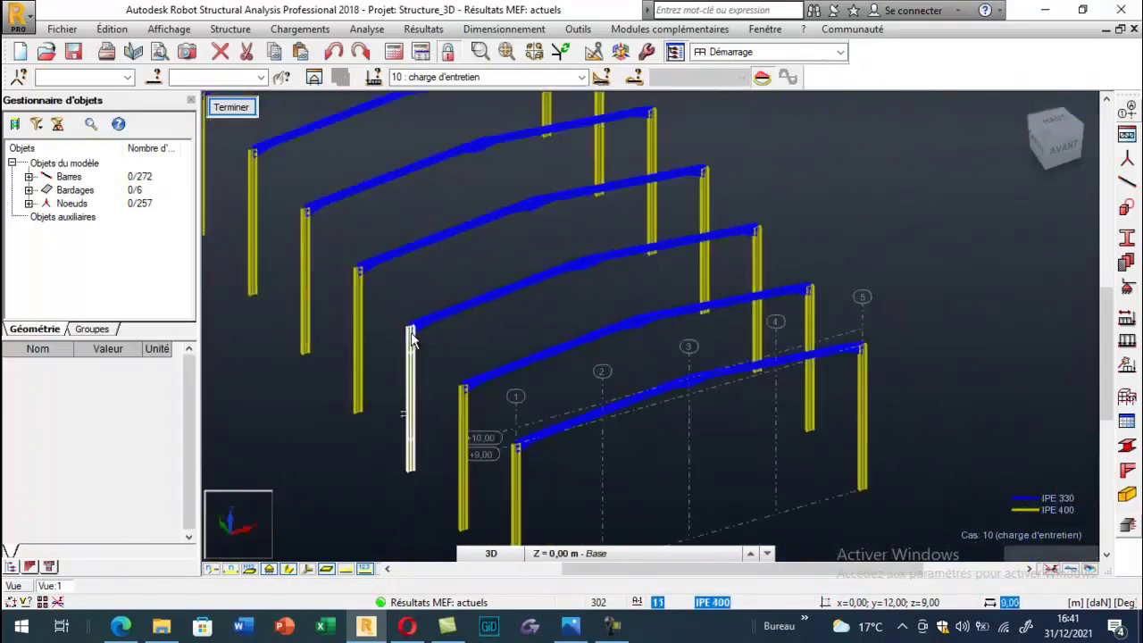
{"action": "scroll", "coordinate": [413, 339], "scroll_direction": "down", "scroll_amount": 5}
{"action": "scroll", "coordinate": [449, 197], "scroll_direction": "up", "scroll_amount": 4}
{"action": "scroll", "coordinate": [448, 190], "scroll_direction": "up", "scroll_amount": 5}
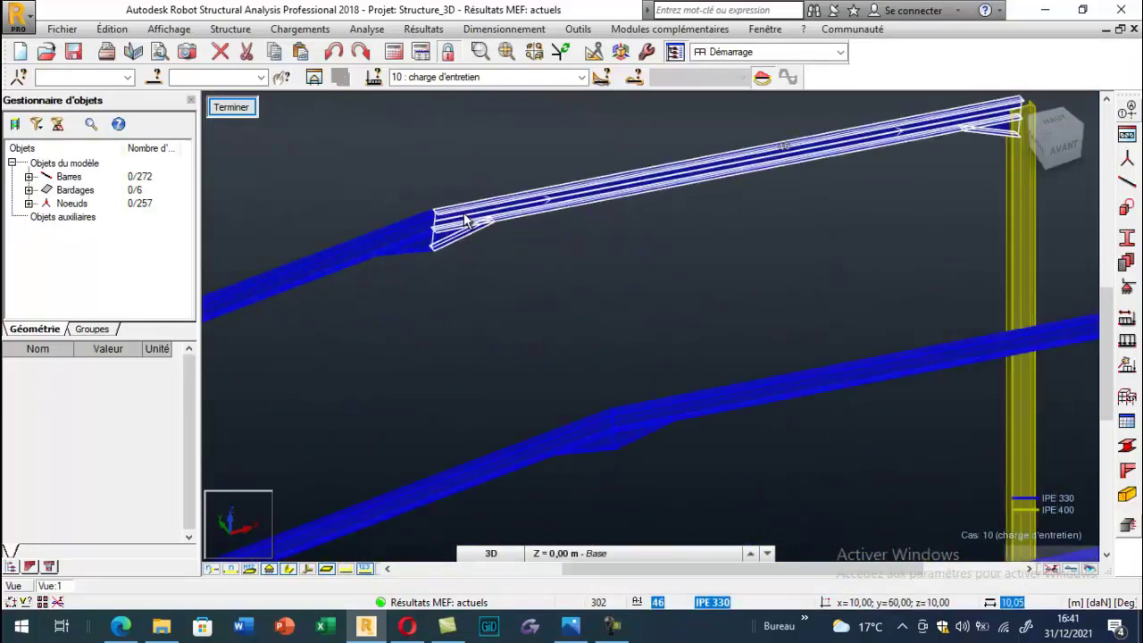
Open the definition of the haunch Jarret_0.1x1 for editing
{"action": "left_click", "coordinate": [1127, 398]}
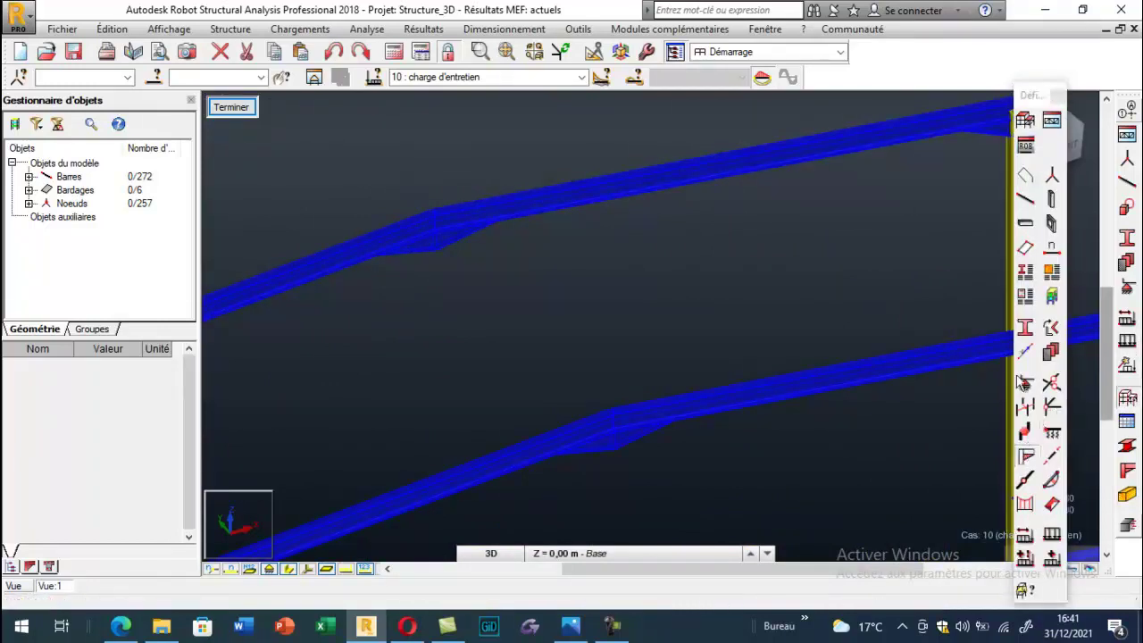
{"action": "left_click", "coordinate": [1025, 455]}
{"action": "double_click", "coordinate": [959, 170]}
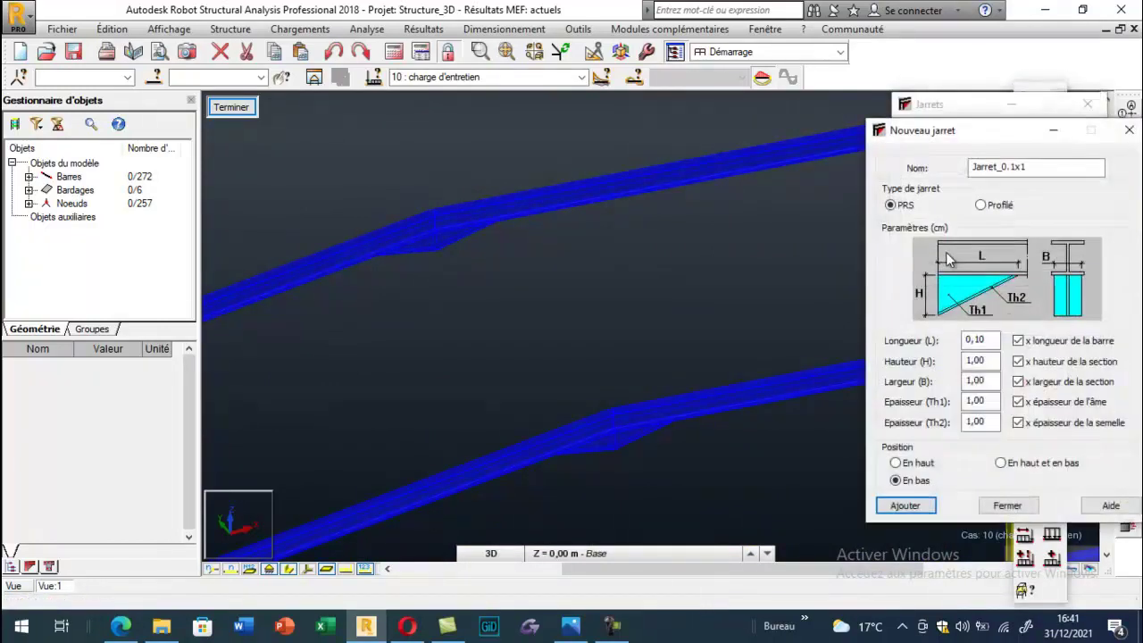